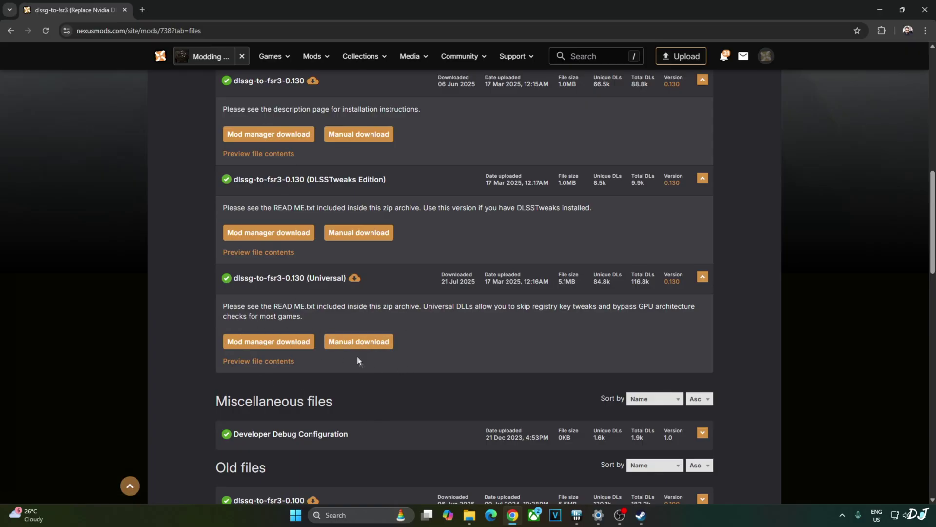
# Step: Start the manual download of the dlssg-to-fsr3-0.130 Universal build from Nexus Mods
pyautogui.click(359, 338)
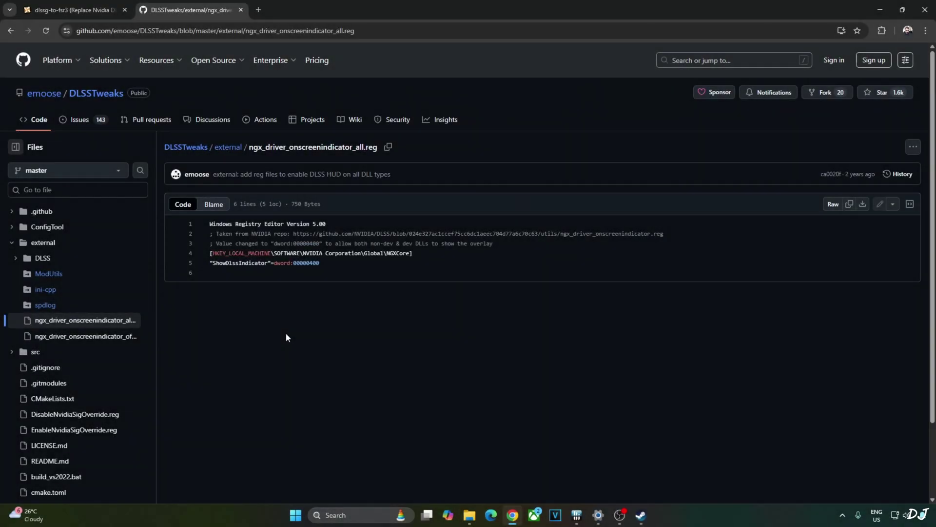
# Step: Select and copy lines 1–5 of ngx_driver_onscreenindicator_all.reg on GitHub
pyautogui.click(210, 225)
pyautogui.moveTo(210, 225); pyautogui.dragTo(322, 263)
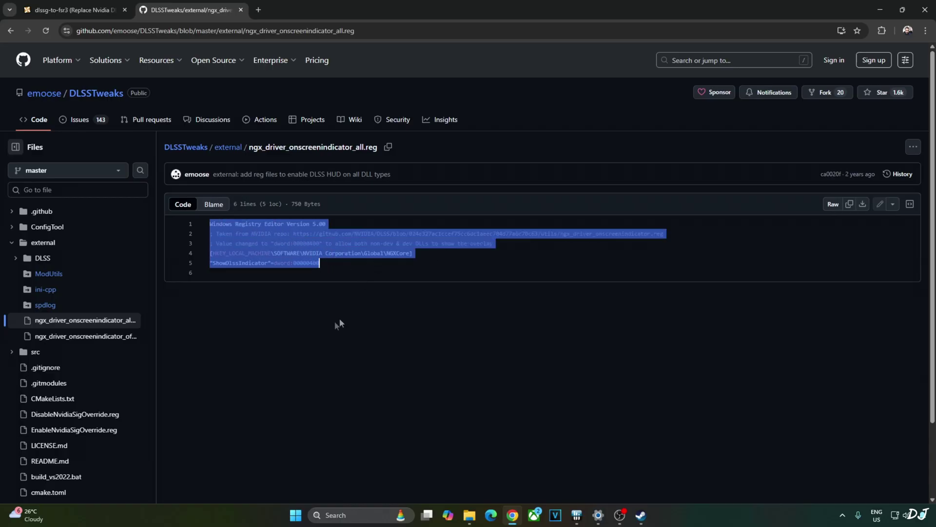
pyautogui.rightClick(315, 232)
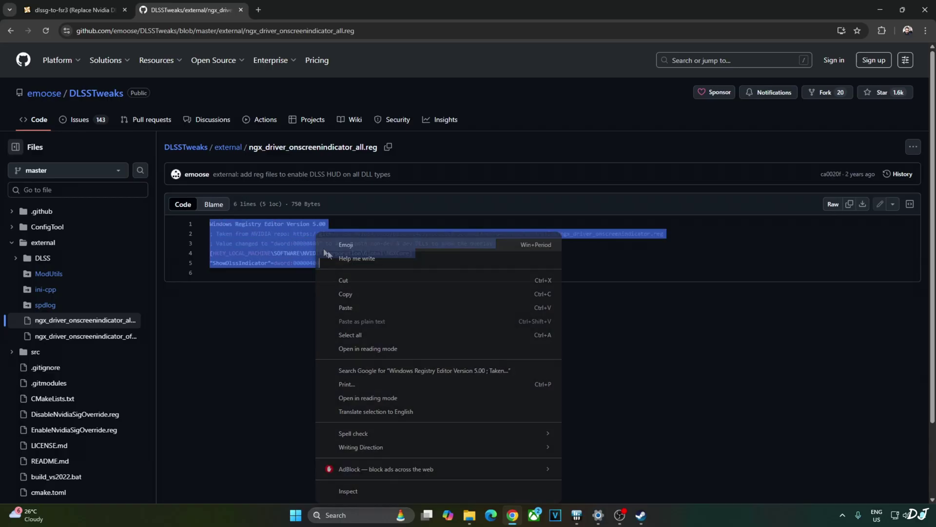
pyautogui.click(347, 293)
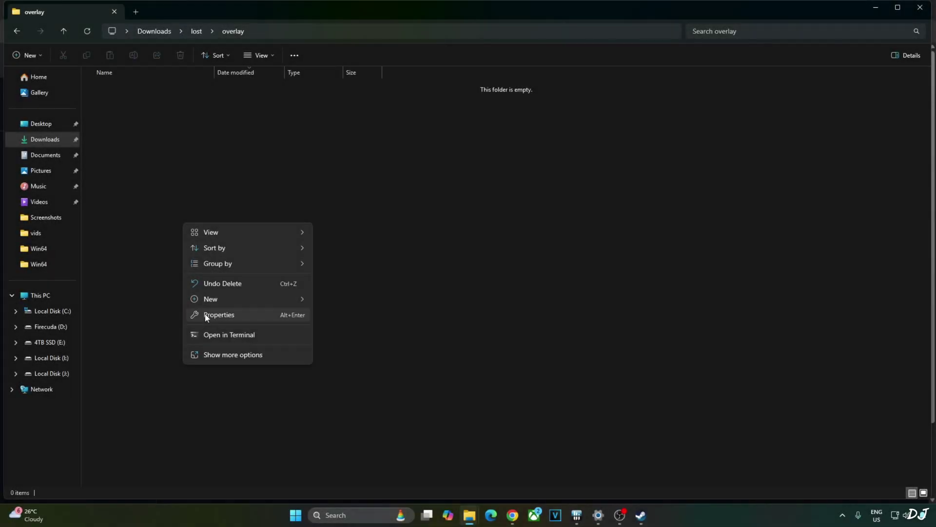
# Step: Create a new text document in the overlay folder and rename it overlay.reg, accepting the extension change
pyautogui.moveTo(233, 299)
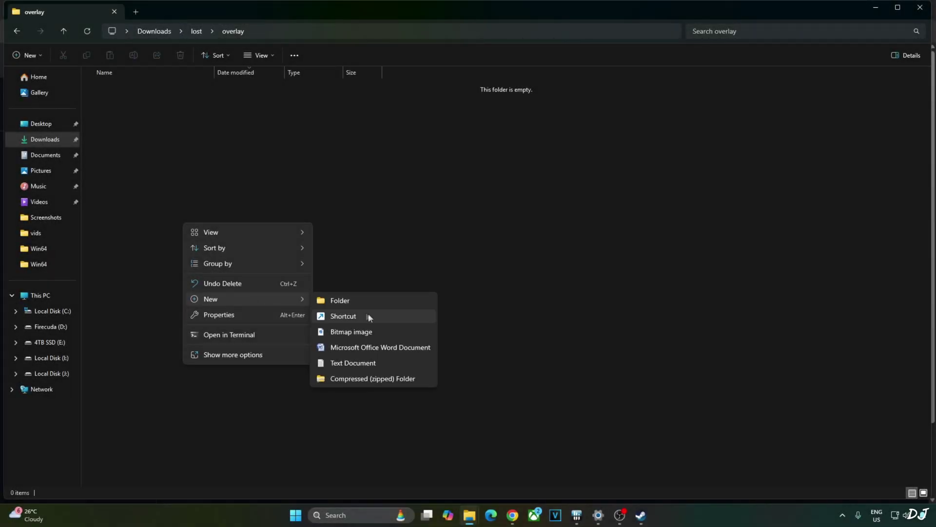
pyautogui.click(357, 362)
pyautogui.write('ov')
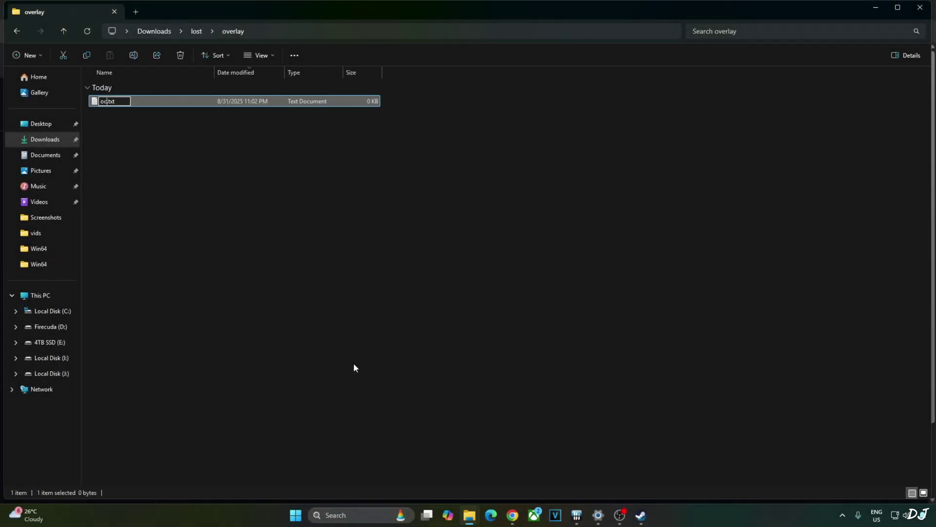
pyautogui.write('erlay')
pyautogui.press('Delete')
pyautogui.press('Delete')
pyautogui.press('Delete')
pyautogui.press('Delete')
pyautogui.write('.reg')
pyautogui.press('Return')
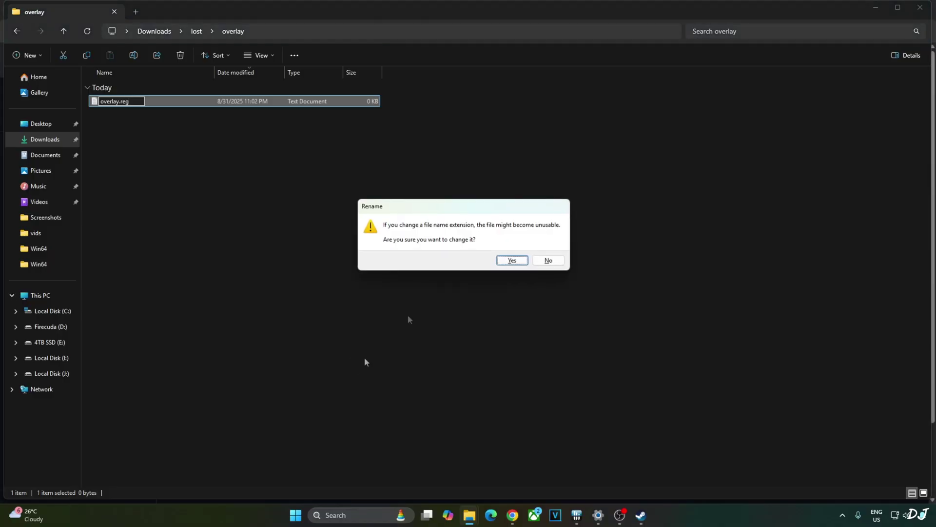
pyautogui.click(511, 259)
# Step: Open overlay.reg in Notepad
pyautogui.rightClick(108, 102)
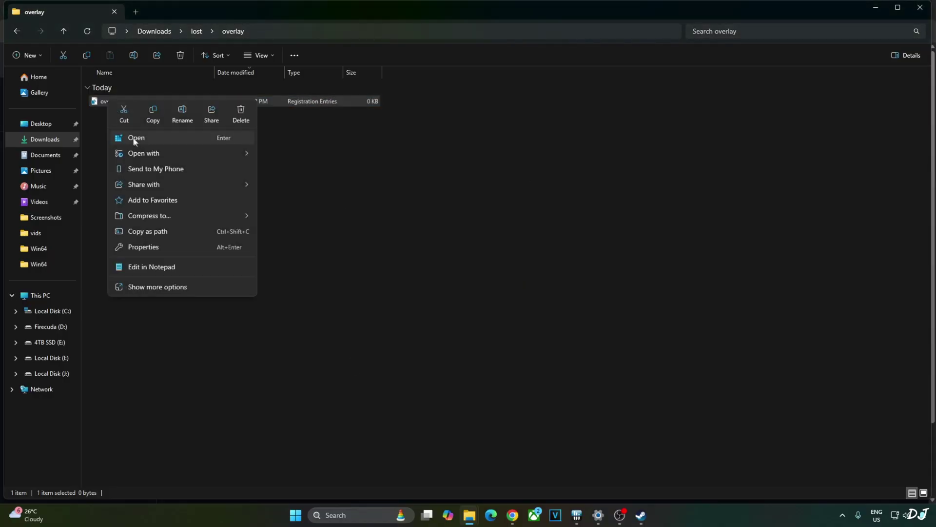
pyautogui.moveTo(142, 153)
pyautogui.click(290, 154)
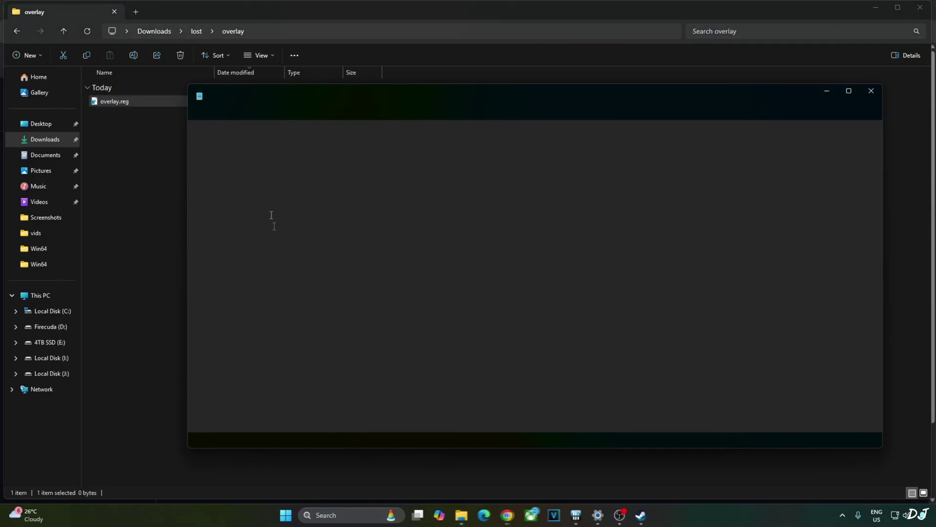
# Step: Paste the copied registry text into overlay.reg and save it
pyautogui.rightClick(272, 215)
pyautogui.click(347, 183)
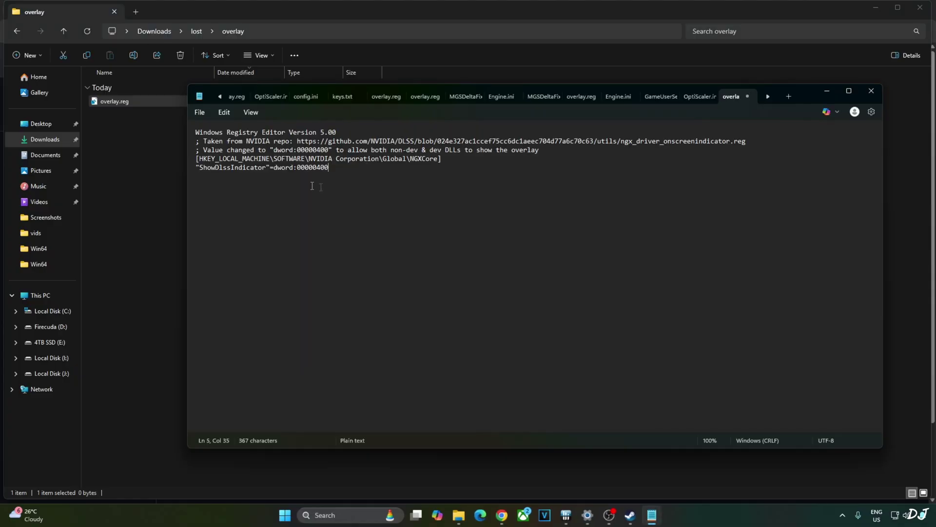
pyautogui.click(199, 112)
pyautogui.click(211, 210)
# Step: Change ShowDlssIndicator to dword:00000000 and save the file
pyautogui.moveTo(317, 168); pyautogui.dragTo(320, 168)
pyautogui.write('0')
pyautogui.click(200, 112)
pyautogui.click(205, 209)
# Step: Restore the value to dword:00000400, save overlay.reg, and close Notepad
pyautogui.press('BackSpace')
pyautogui.write('4')
pyautogui.click(200, 113)
pyautogui.click(206, 208)
pyautogui.click(871, 90)
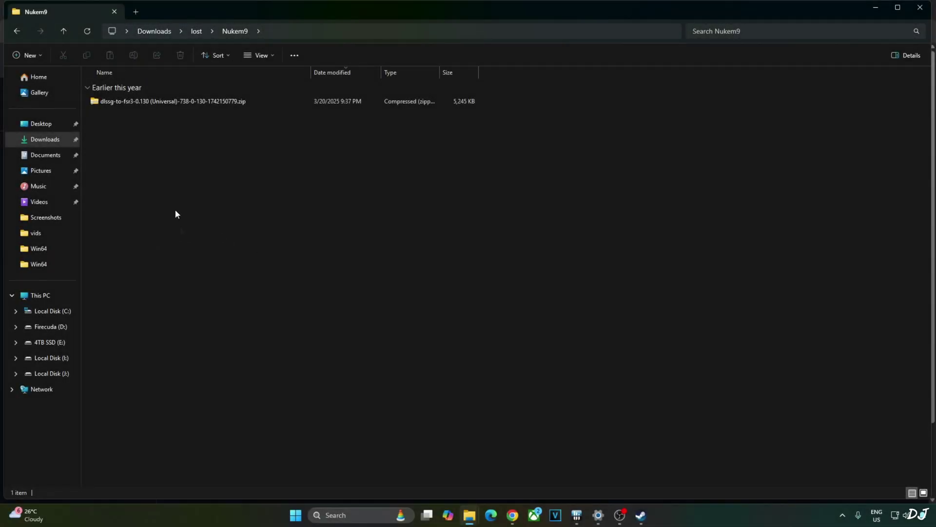
# Step: Copy version.dll and dlssg_to_fsr3_amd_is_better.dll from the zip's dll_version folder
pyautogui.doubleClick(151, 101)
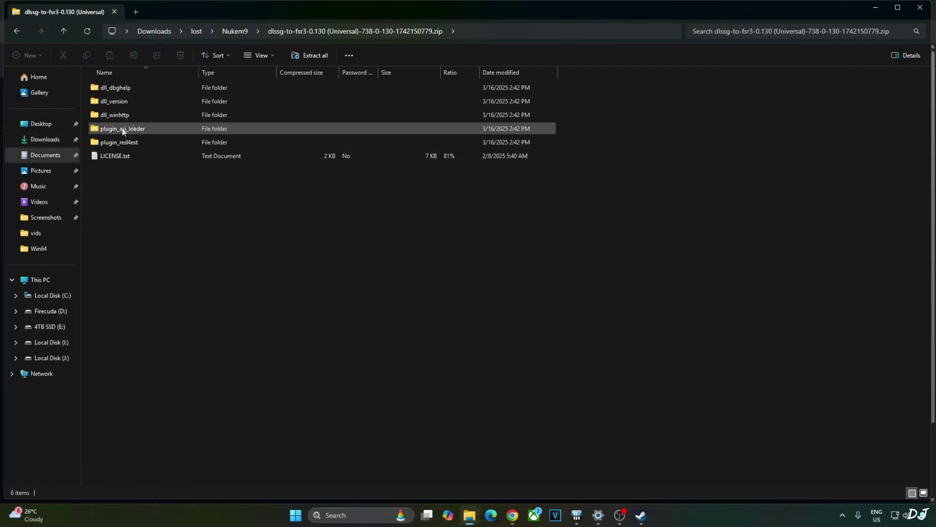
pyautogui.doubleClick(122, 101)
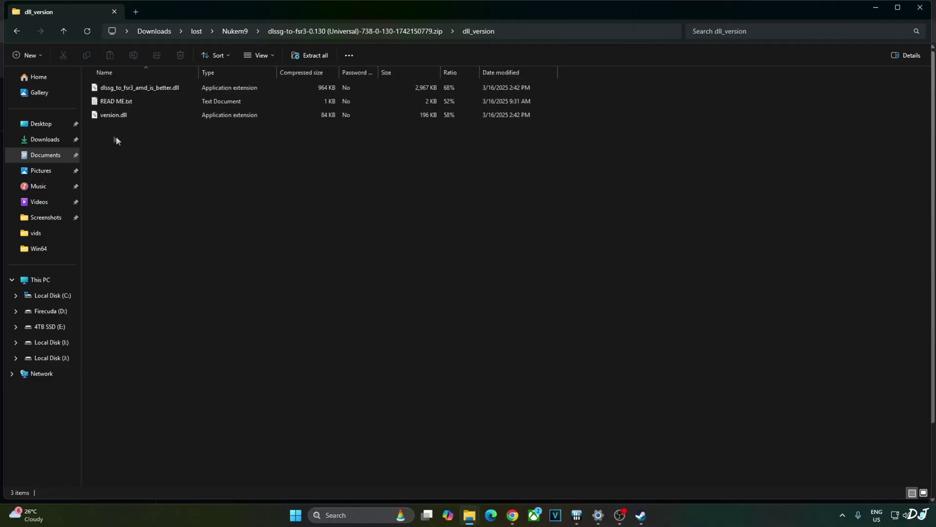
pyautogui.click(121, 114)
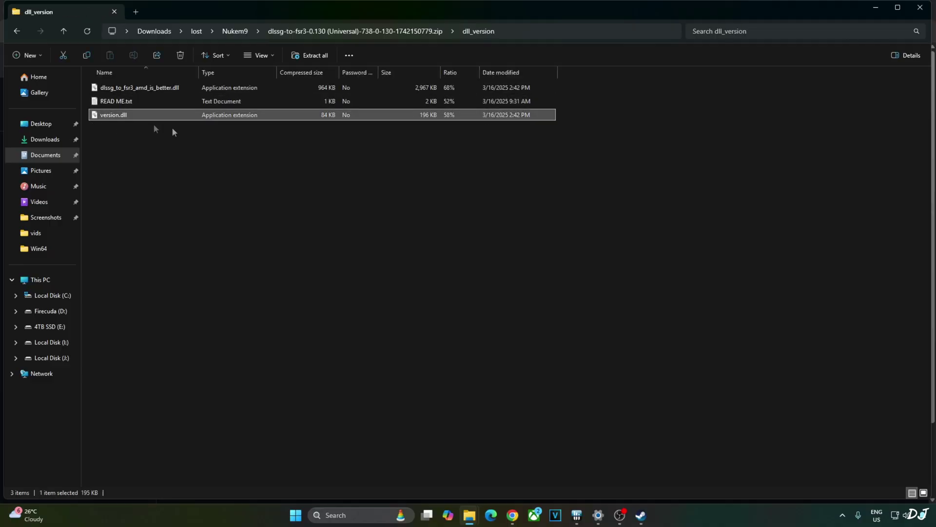
pyautogui.keyDown('ctrl'); pyautogui.click(146, 87); pyautogui.keyUp('ctrl')
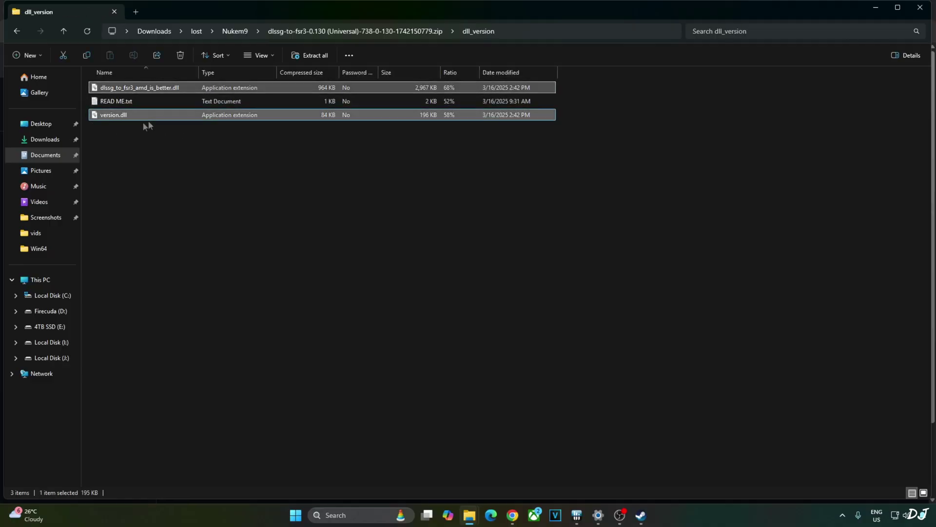
pyautogui.rightClick(116, 118)
pyautogui.click(148, 147)
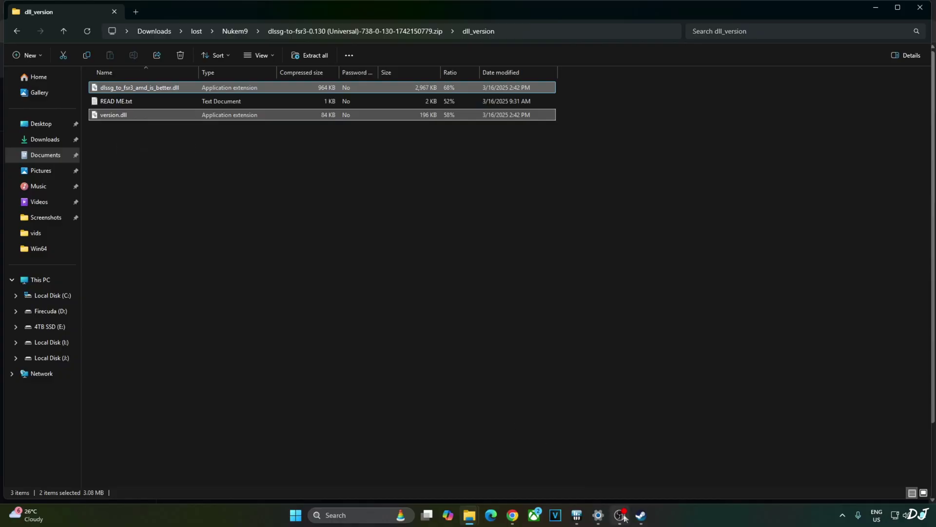
# Step: Open the Lost Soul Aside Demo's local files folder from the Steam library
pyautogui.click(641, 515)
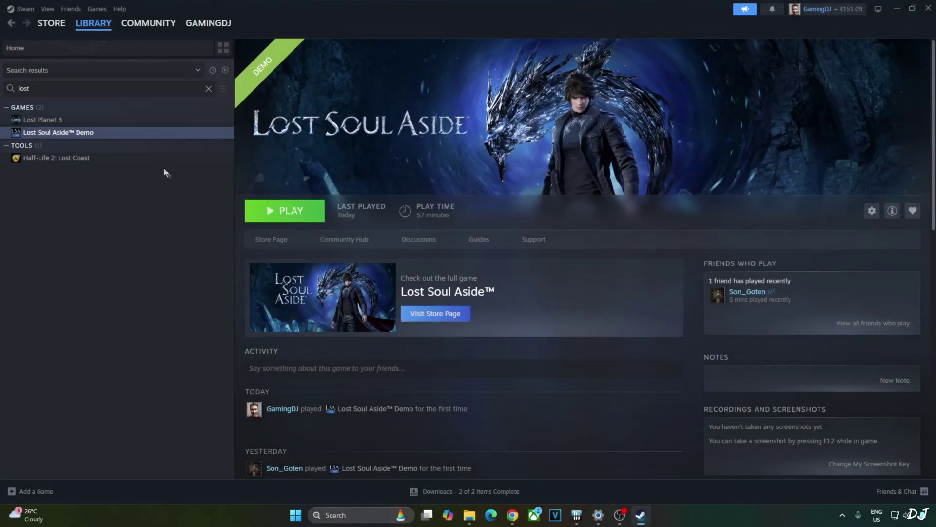
pyautogui.rightClick(77, 135)
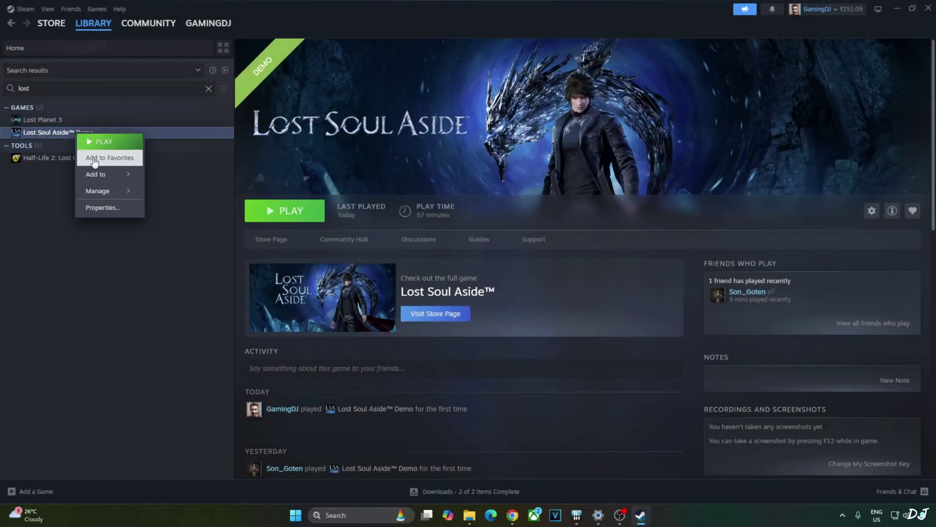
pyautogui.moveTo(107, 196)
pyautogui.click(197, 209)
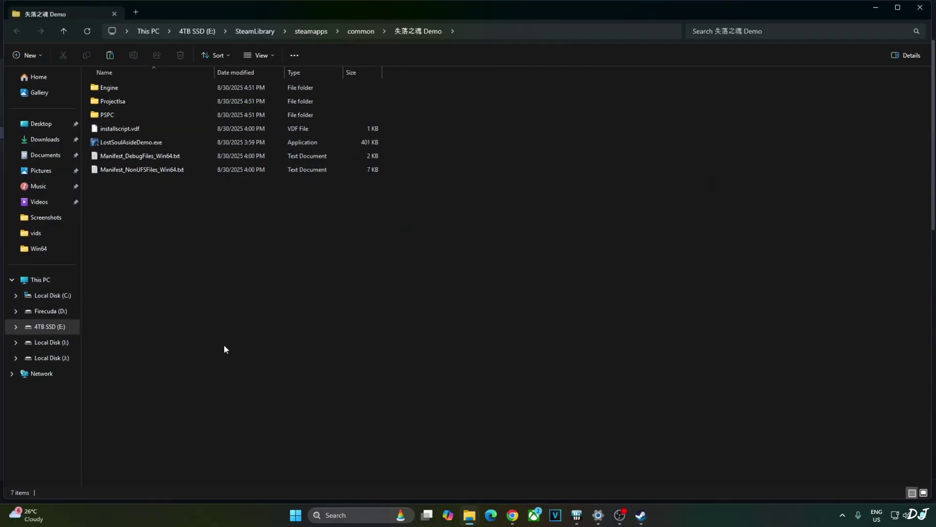
# Step: Paste the two copied DLLs into Projectlsa\Binaries\Win64
pyautogui.doubleClick(121, 101)
pyautogui.doubleClick(117, 88)
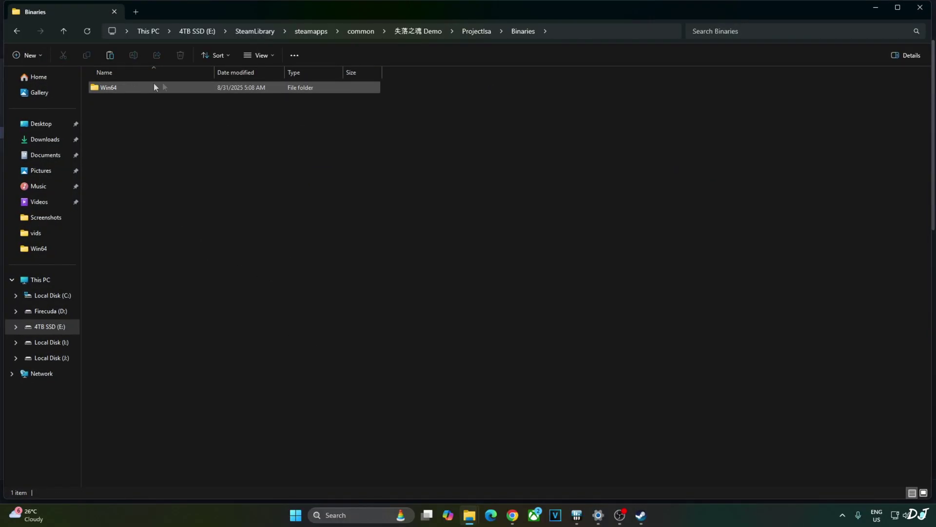
pyautogui.doubleClick(127, 87)
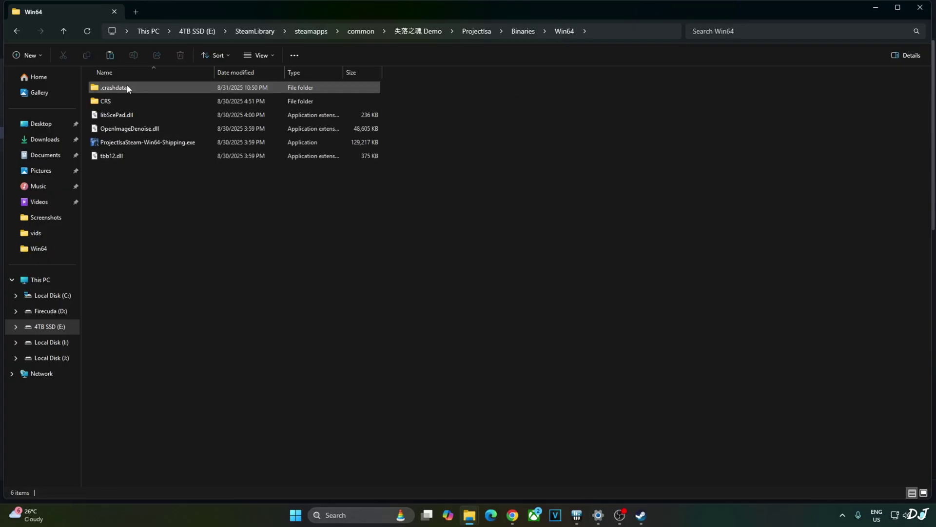
pyautogui.rightClick(120, 189)
pyautogui.click(133, 200)
pyautogui.click(223, 250)
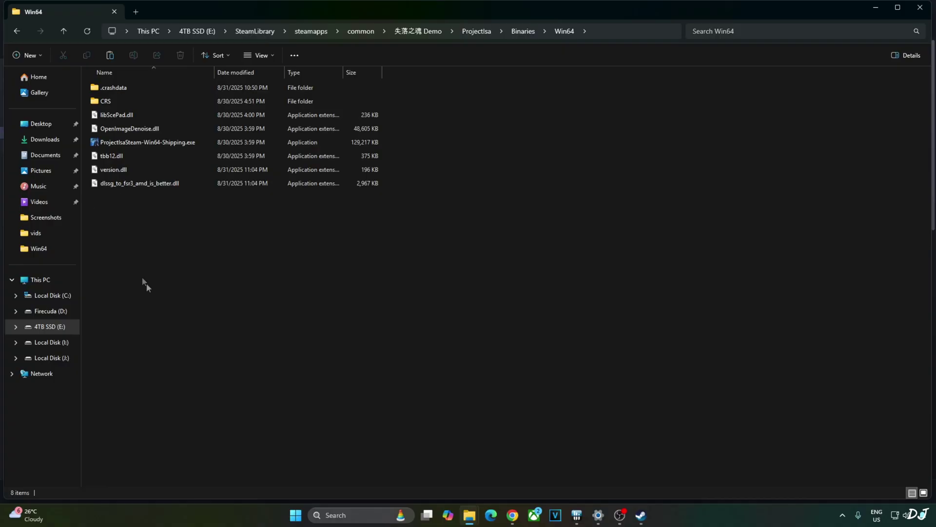
# Step: Rename version.dll to winhttp.dll
pyautogui.rightClick(111, 175)
pyautogui.click(145, 343)
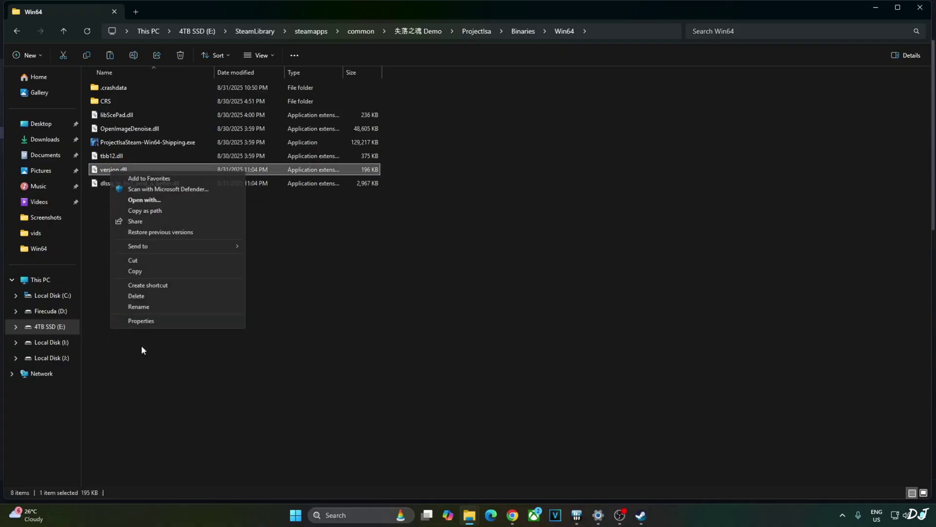
pyautogui.click(145, 309)
pyautogui.write('wi')
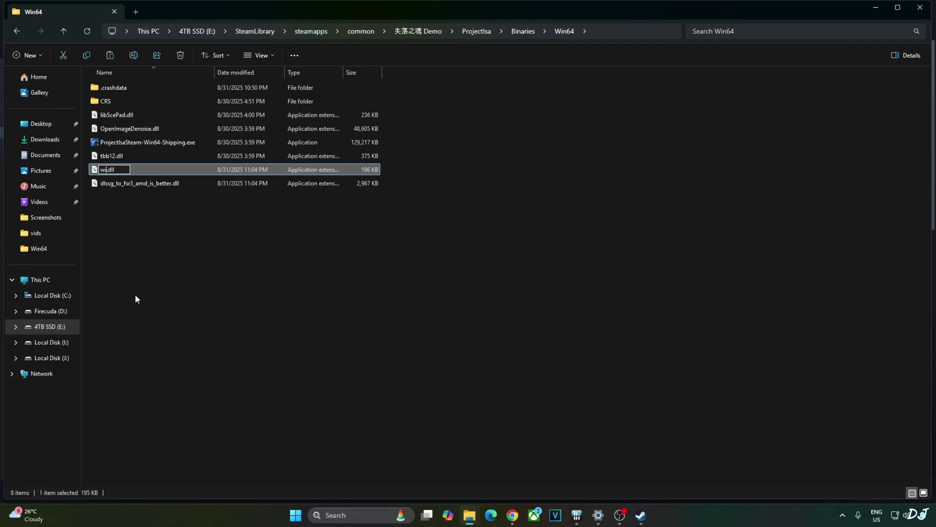
pyautogui.write('n')
pyautogui.write('htt')
pyautogui.write('p')
pyautogui.press('Return')
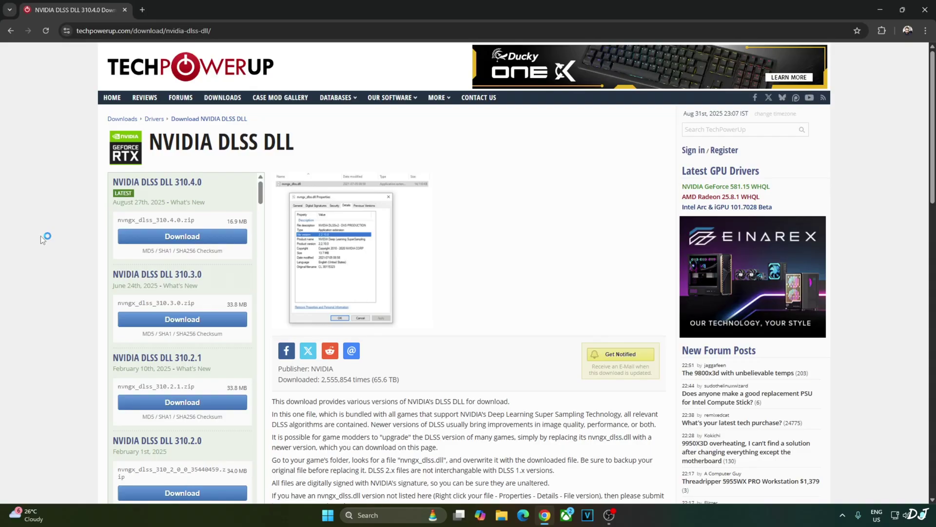
# Step: Choose Download under NVIDIA DLSS DLL version 310.4.0 to reach the server list
pyautogui.click(131, 242)
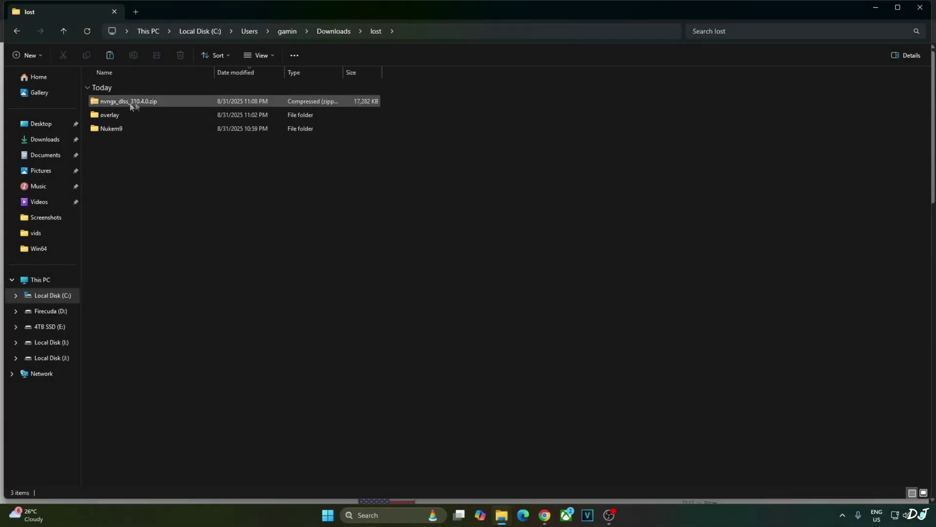
# Step: Copy nvngx_dlss.dll out of the nvngx_dlss_310.4.0 zip
pyautogui.doubleClick(131, 102)
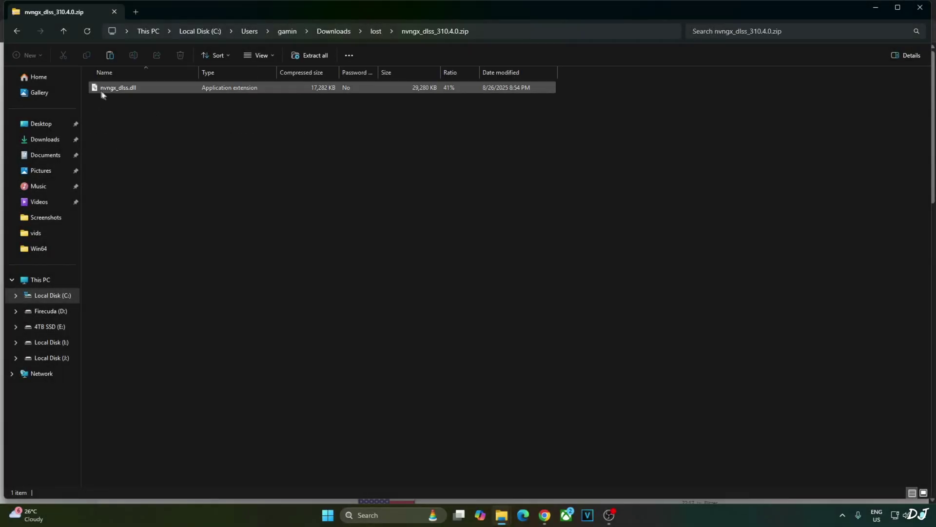
pyautogui.rightClick(103, 88)
pyautogui.click(128, 118)
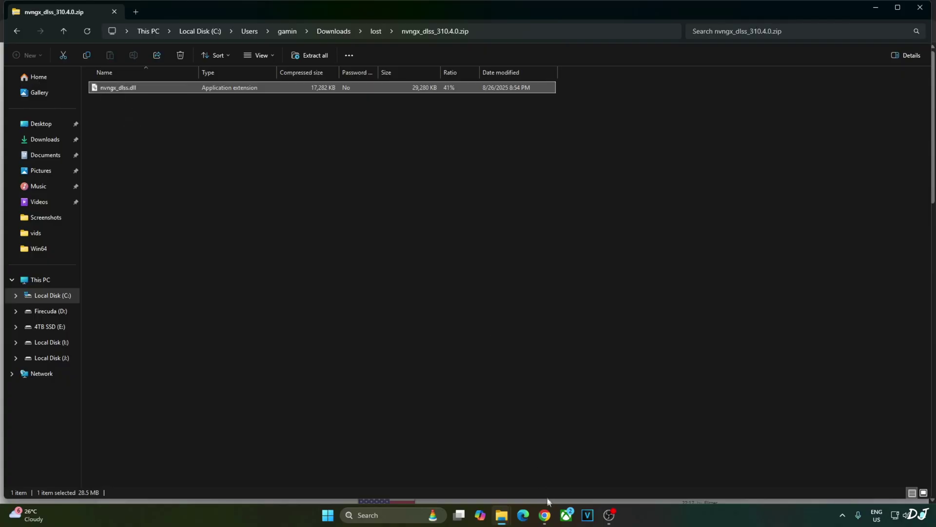
# Step: Open Lost Soul Aside Demo's local install folder from the Steam library
pyautogui.click(842, 515)
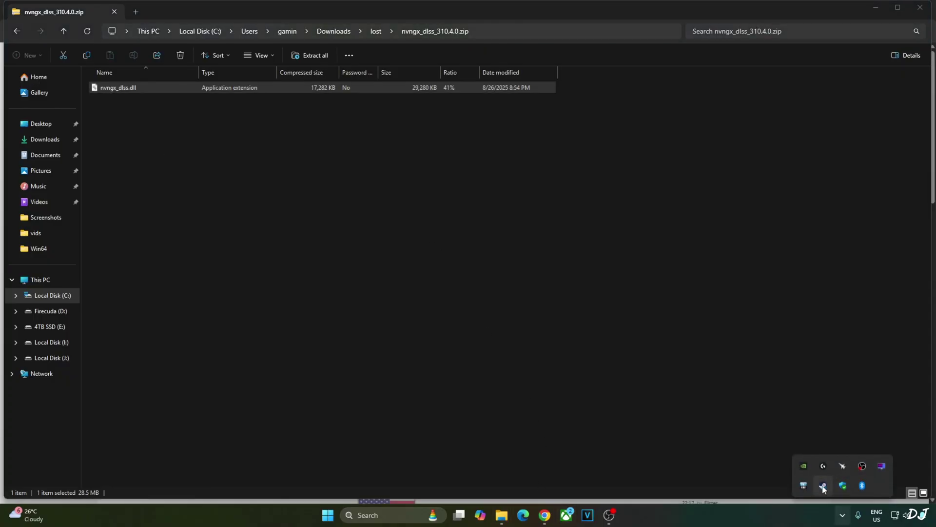
pyautogui.click(822, 486)
pyautogui.click(93, 23)
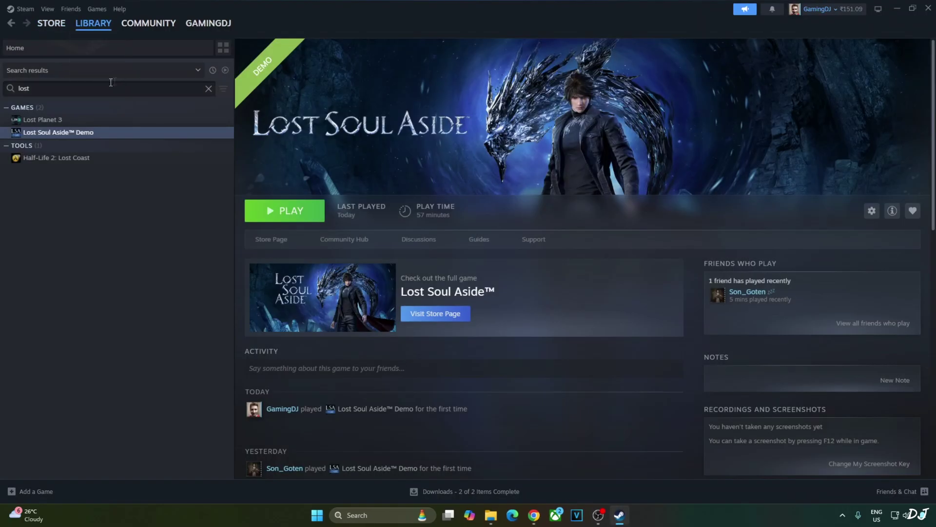
pyautogui.rightClick(73, 132)
pyautogui.moveTo(92, 188)
pyautogui.click(174, 205)
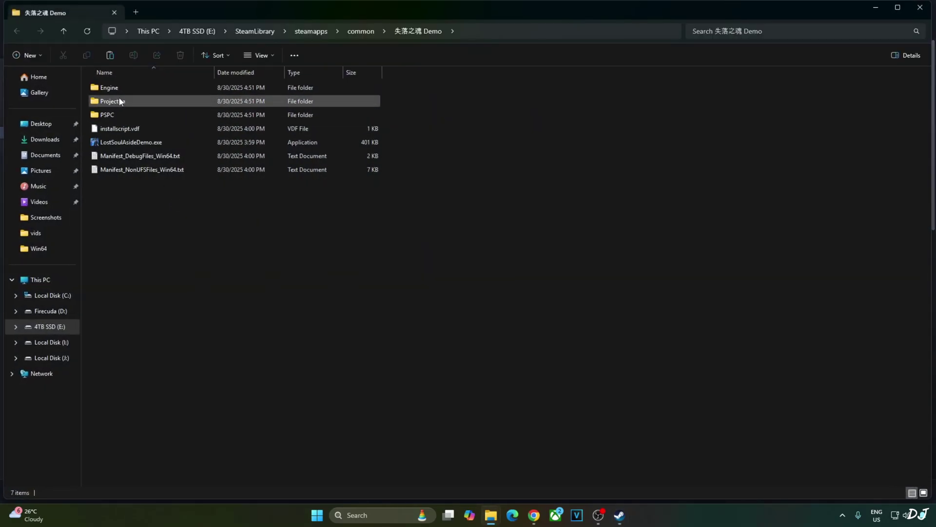
# Step: Navigate to Engine\Plugins\Runtime\Nvidia\DLSS\Binaries\ThirdParty\Win64
pyautogui.doubleClick(126, 88)
pyautogui.doubleClick(114, 115)
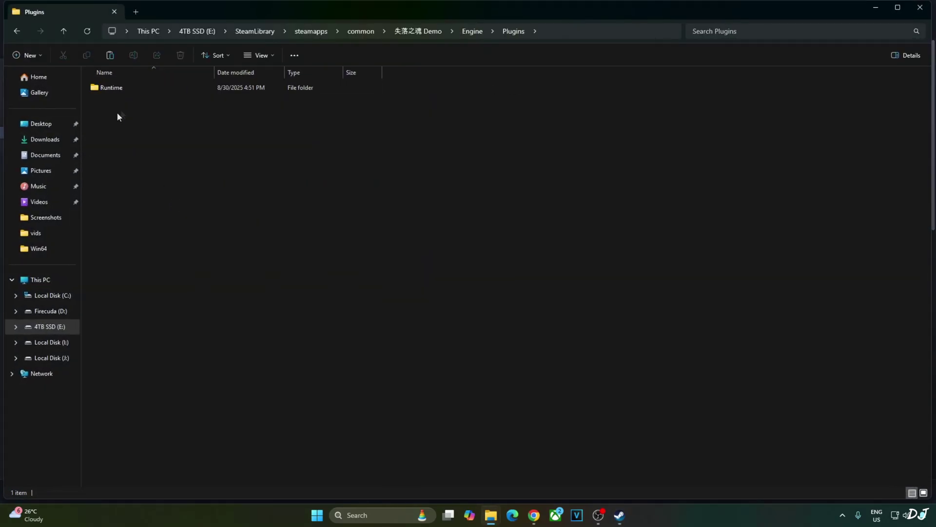
pyautogui.doubleClick(115, 87)
pyautogui.click(119, 102)
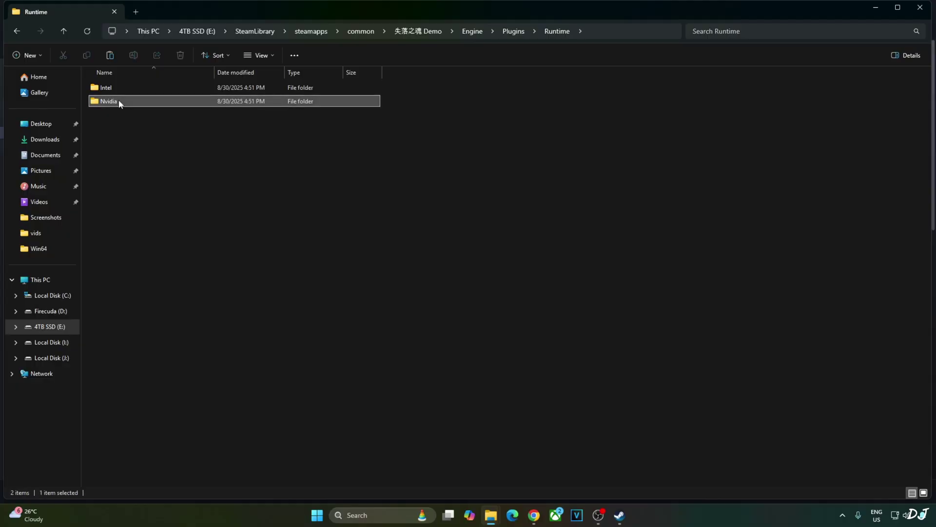
pyautogui.doubleClick(120, 103)
pyautogui.doubleClick(130, 88)
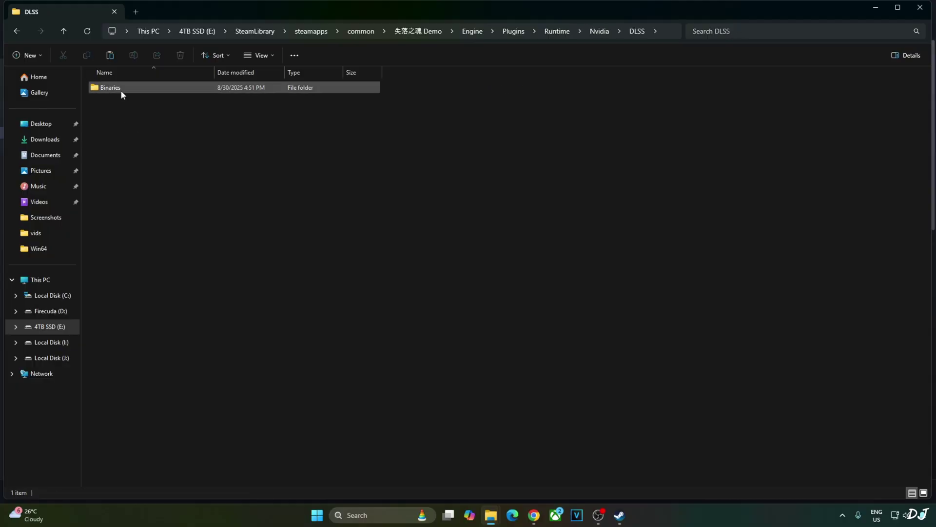
pyautogui.doubleClick(121, 90)
pyautogui.doubleClick(139, 89)
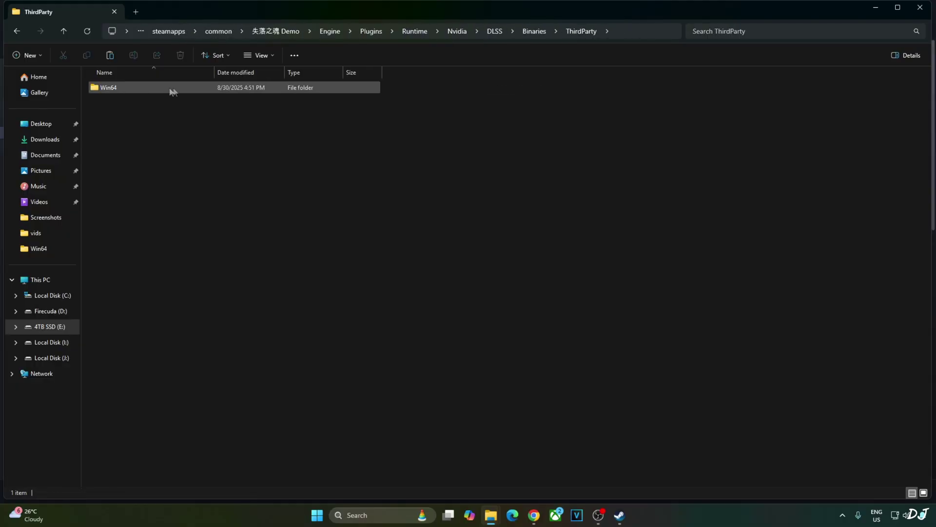
pyautogui.doubleClick(133, 89)
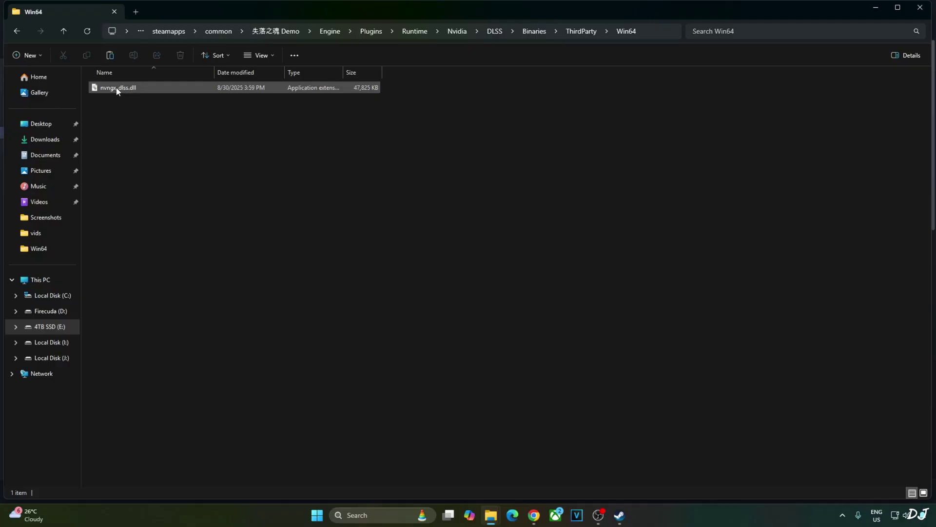
# Step: Paste nvngx_dlss.dll 310.4.0 there, replacing the old 310.1.0.0 file
pyautogui.moveTo(117, 90)
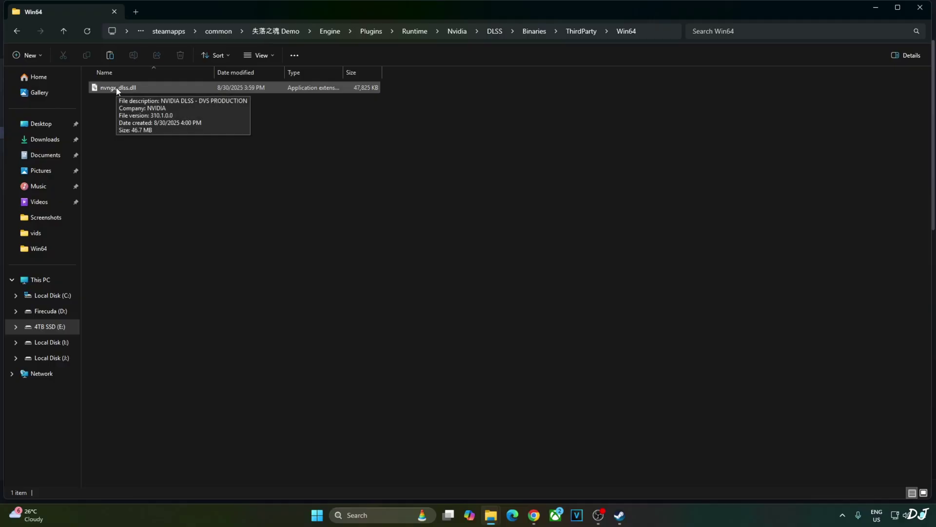
pyautogui.rightClick(172, 147)
pyautogui.click(181, 154)
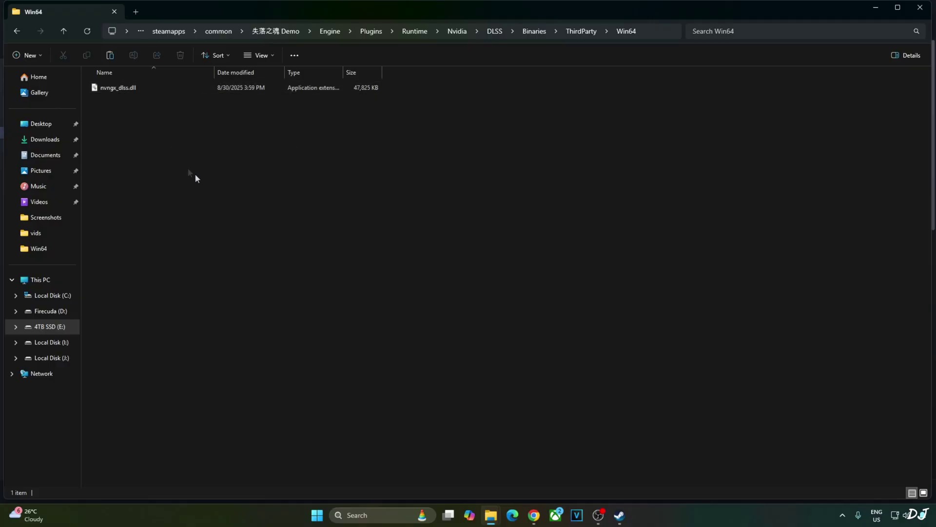
pyautogui.click(177, 179)
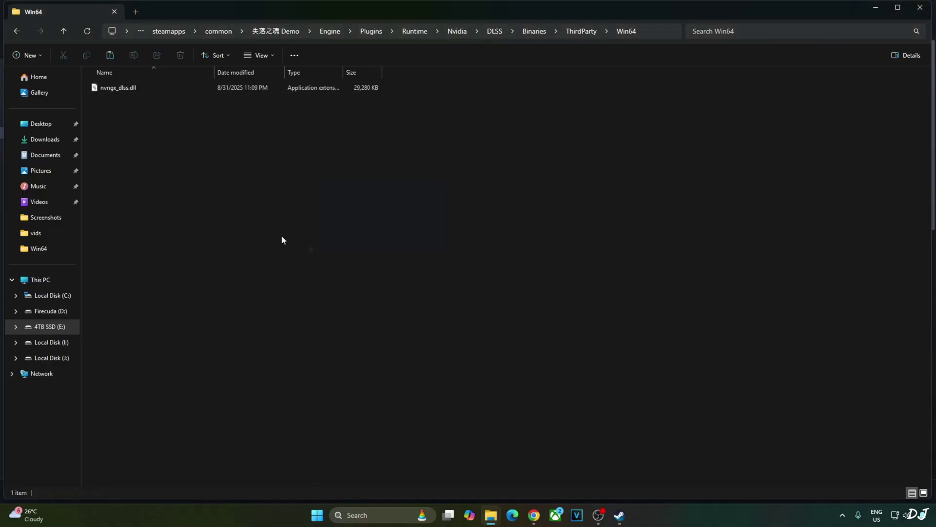
pyautogui.moveTo(131, 94)
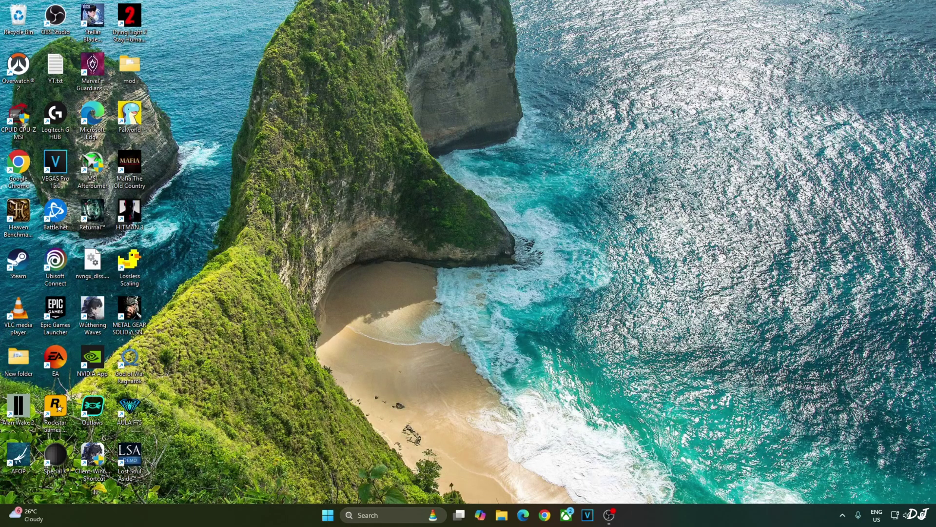
# Step: Open Display settings › Graphics and expand advanced options to confirm GPU scheduling and VRR are On
pyautogui.rightClick(624, 229)
pyautogui.click(663, 370)
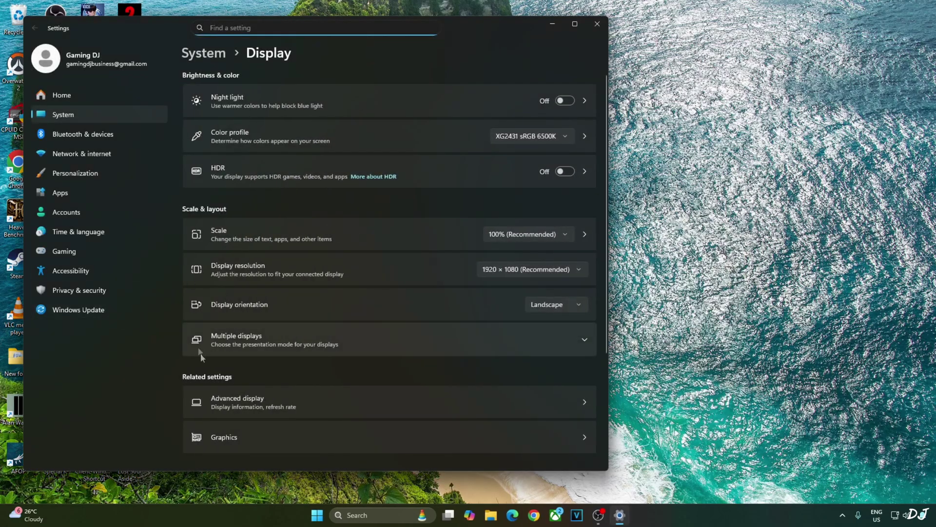
pyautogui.click(243, 437)
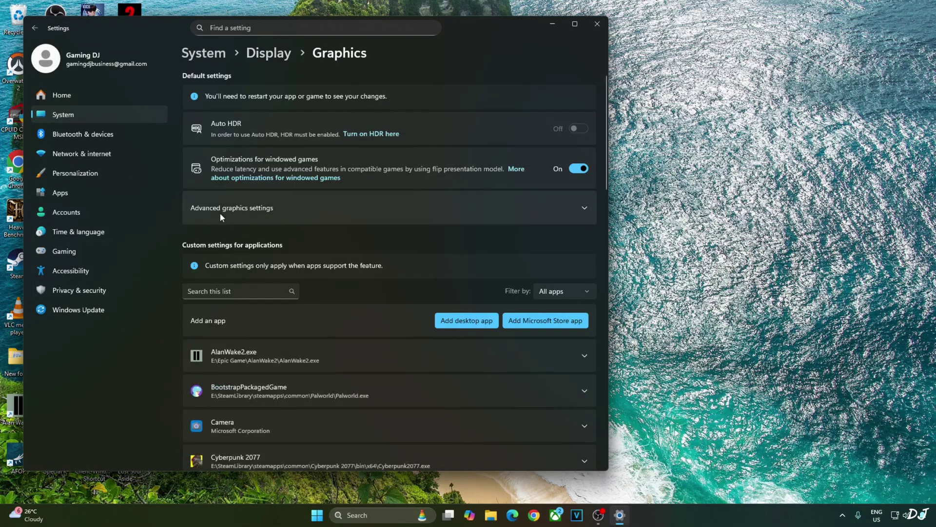
pyautogui.click(221, 215)
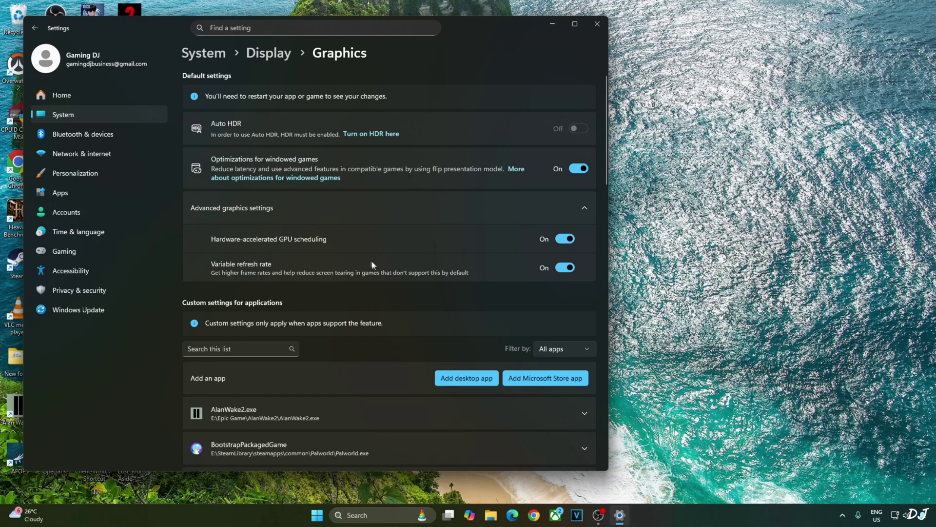
pyautogui.press('super')
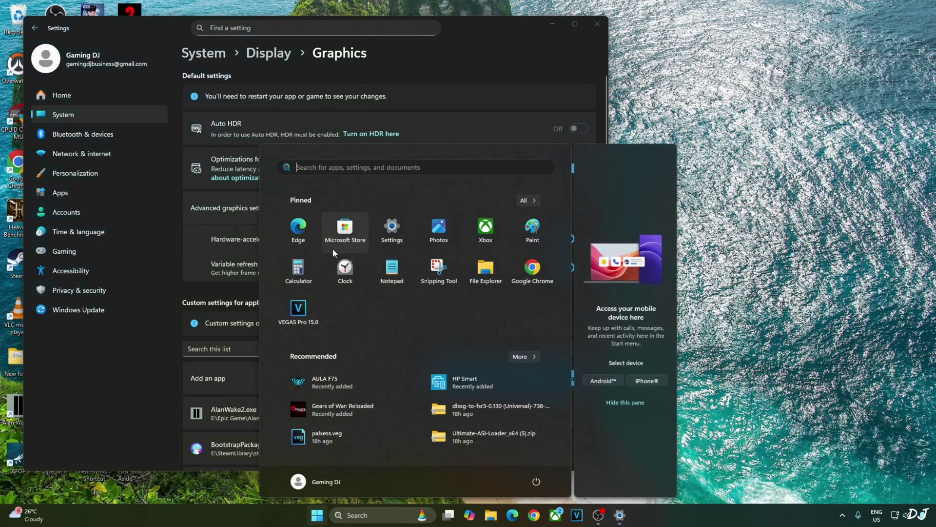
# Step: Launch NVIDIA Control Panel, set Lost Soul Aside's Vertical sync to On, then view G-SYNC setup
pyautogui.write('nvIDIA Control Panel')
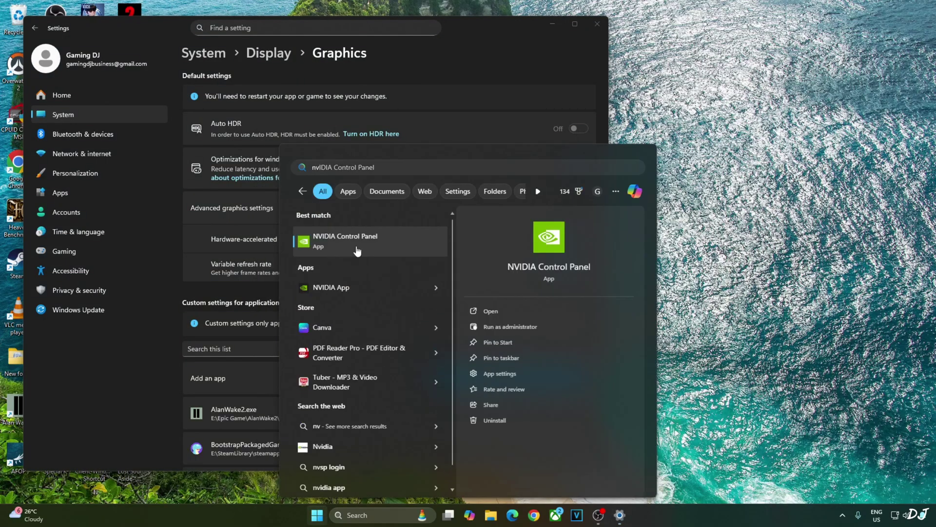
pyautogui.click(358, 251)
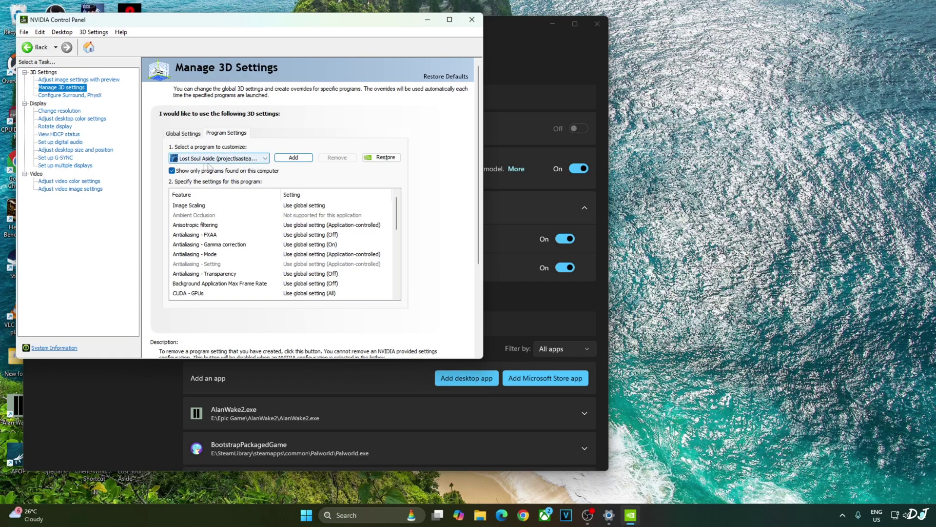
pyautogui.moveTo(396, 213); pyautogui.dragTo(403, 294)
pyautogui.click(317, 264)
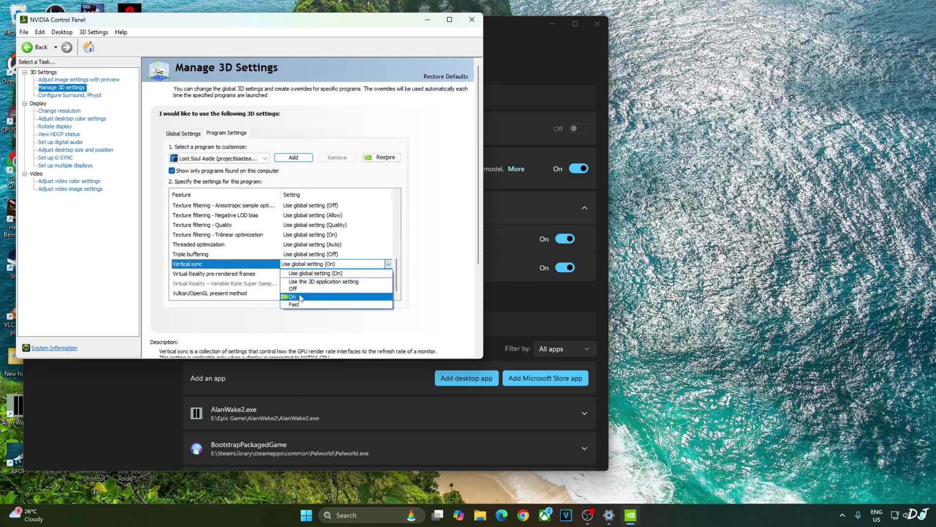
pyautogui.click(317, 297)
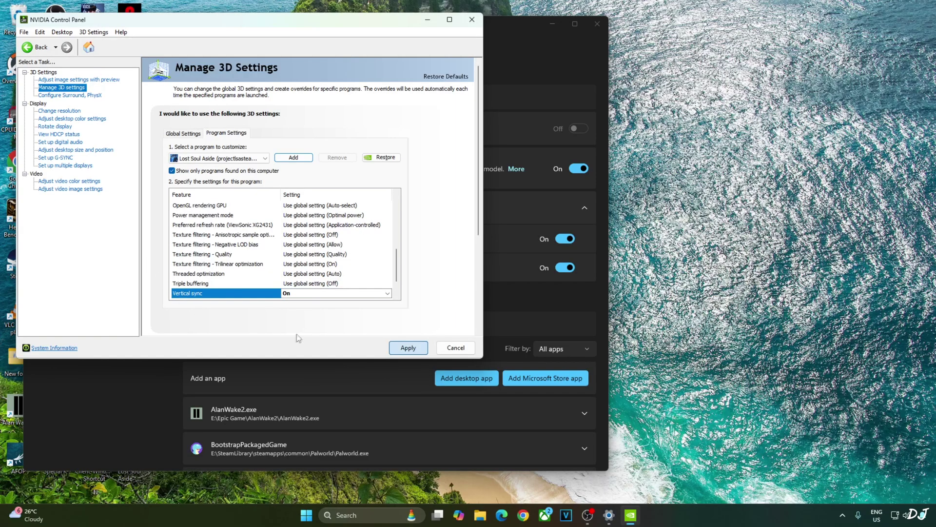
pyautogui.click(56, 158)
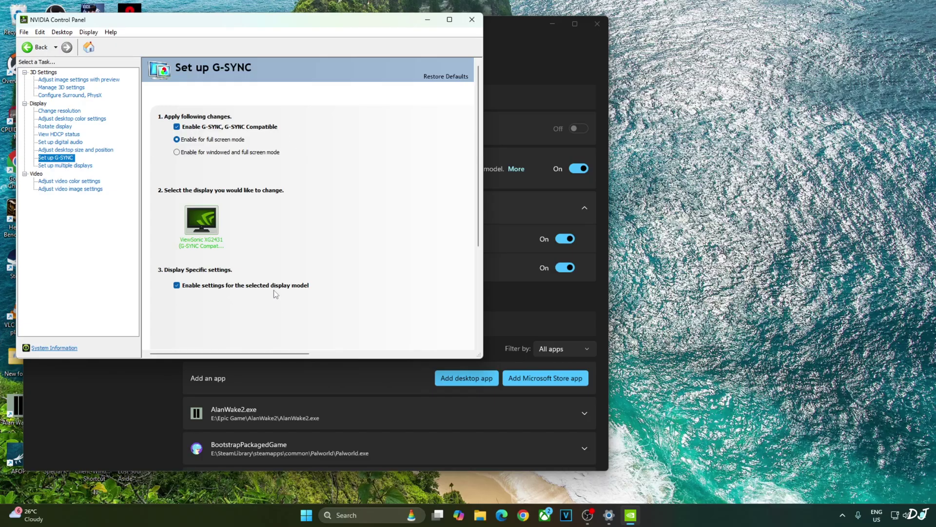
# Step: Turn on the G-SYNC Compatible Indicator from the Display menu
pyautogui.click(89, 34)
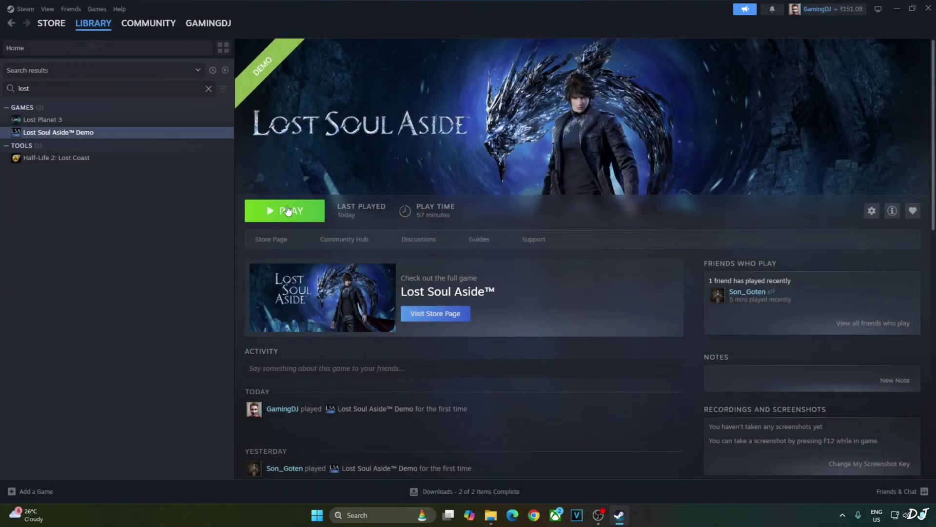
# Step: Launch the Lost Soul Aside demo and browse its Camera, Display and Graphics settings
pyautogui.click(288, 211)
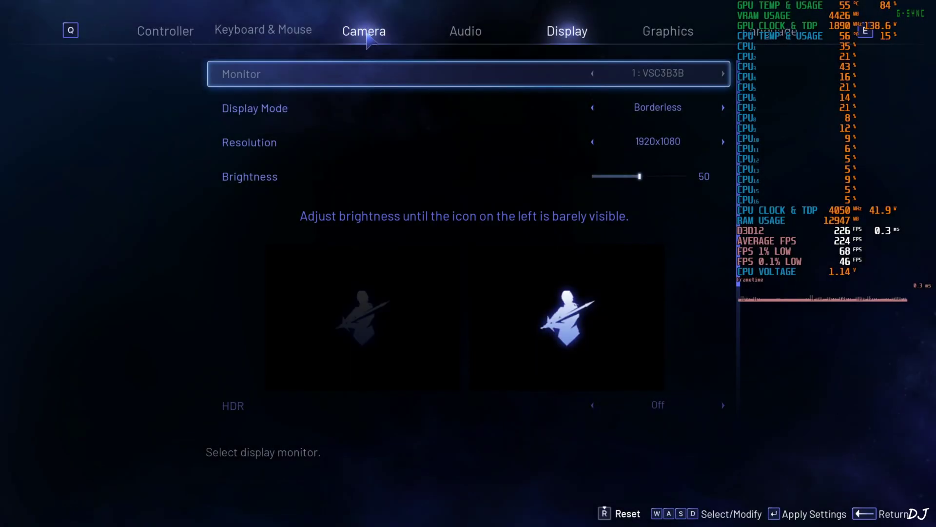
pyautogui.press('q')
pyautogui.press('q')
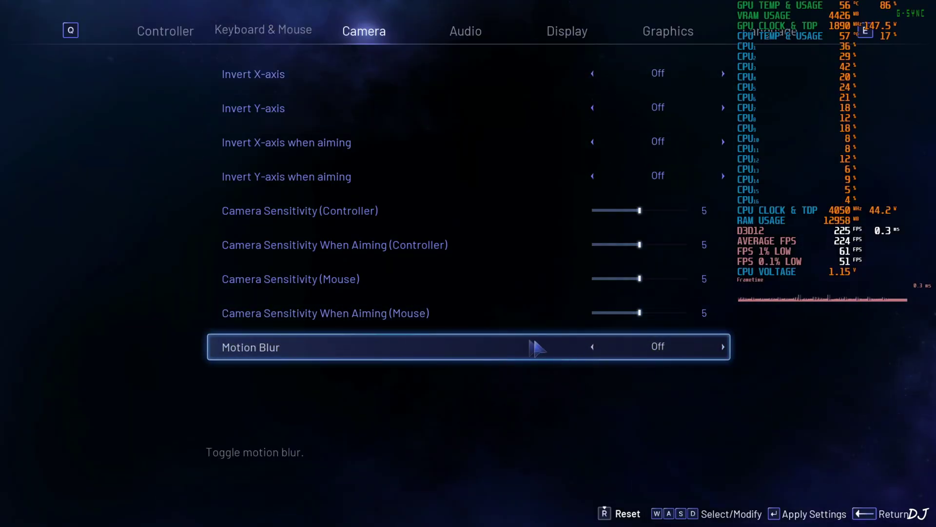
pyautogui.click(566, 35)
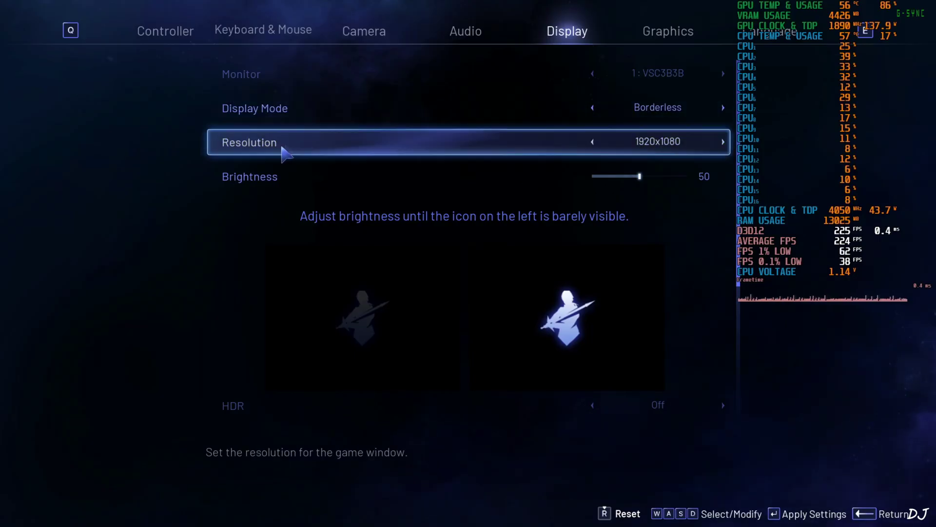
pyautogui.click(639, 34)
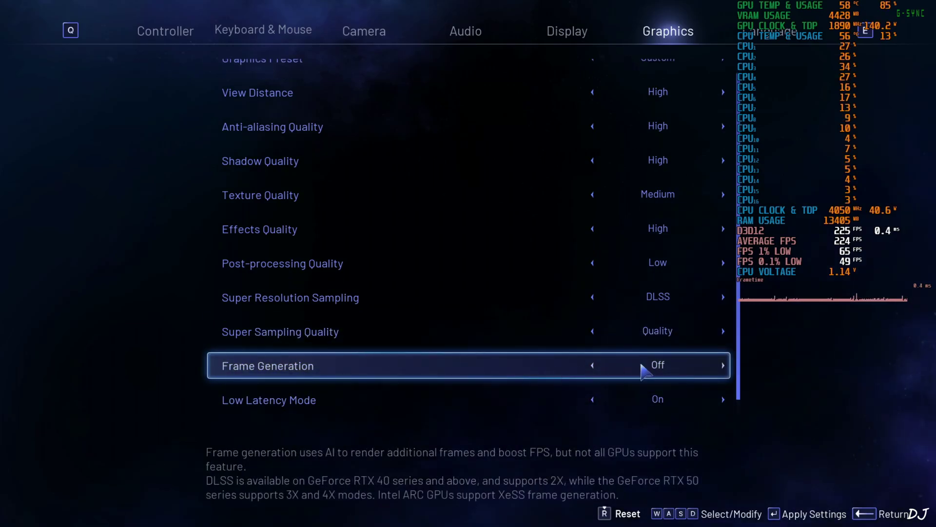
# Step: Switch Frame Generation to 2X and back to Off, keeping DLSS at Quality
pyautogui.click(722, 365)
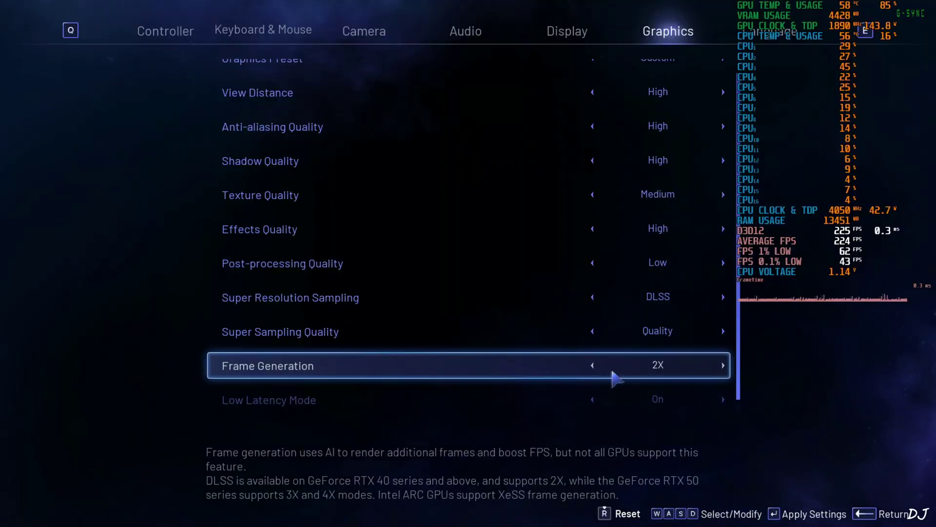
pyautogui.click(593, 365)
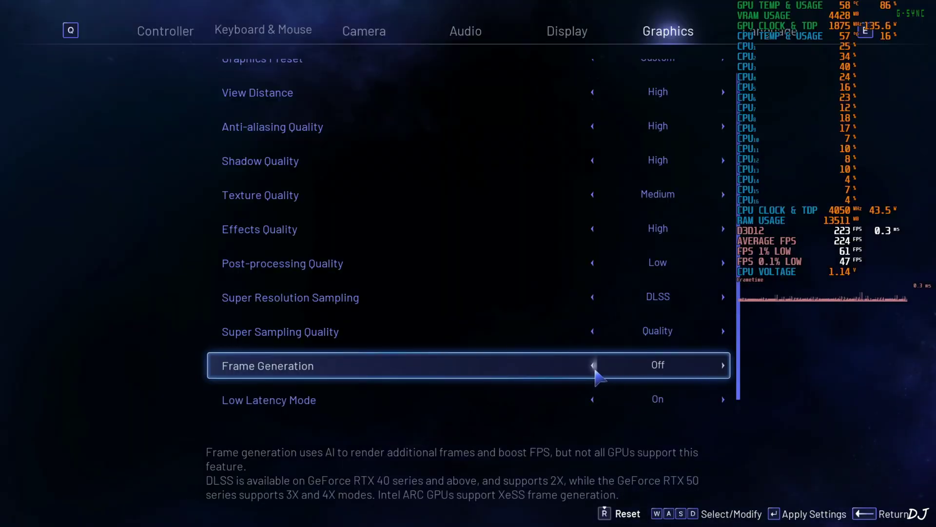
pyautogui.scroll(-1, 419, 381)
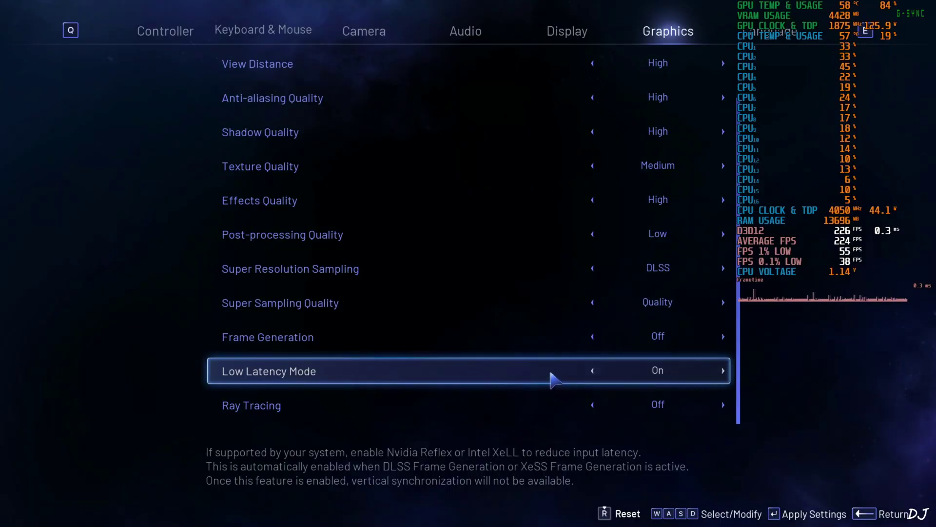
pyautogui.scroll(1, 549, 373)
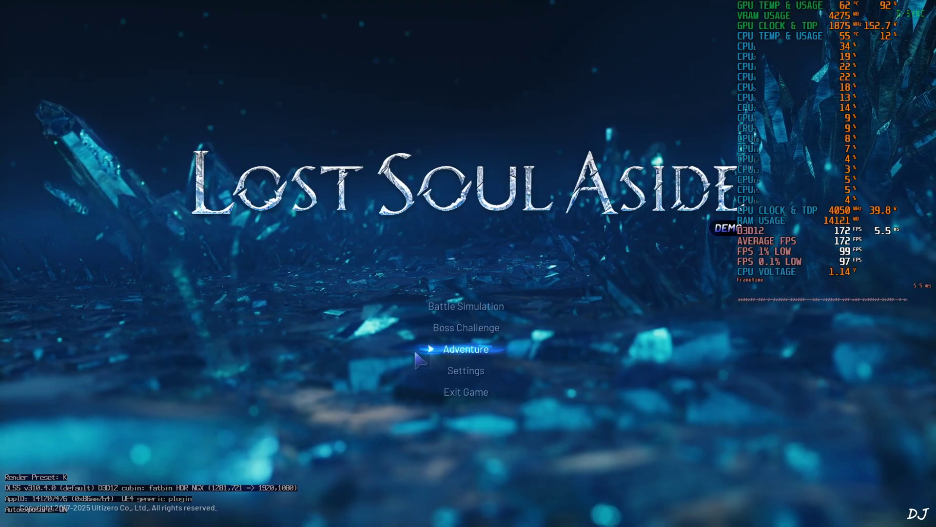
# Step: Start Adventure mode and run up the stone staircases and grass paths toward the ruins
pyautogui.click(466, 349)
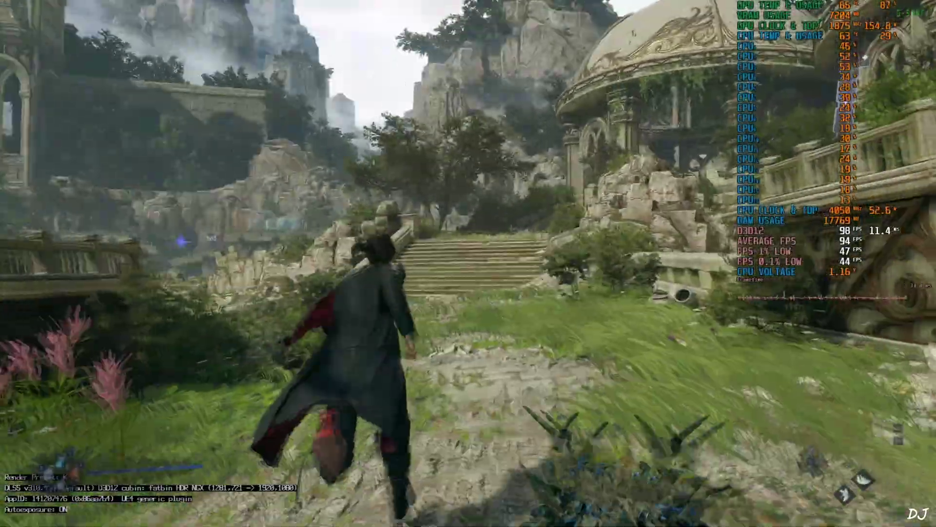
pyautogui.press('w')
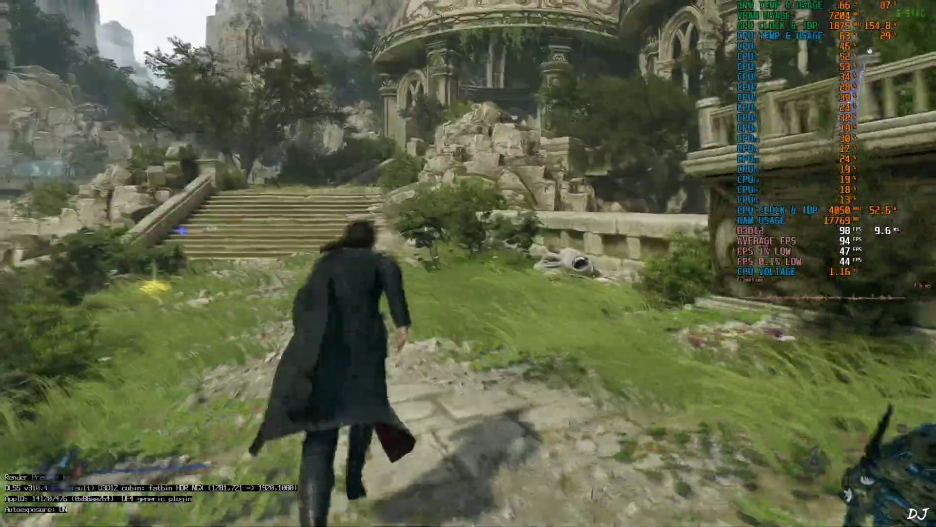
pyautogui.press('w')
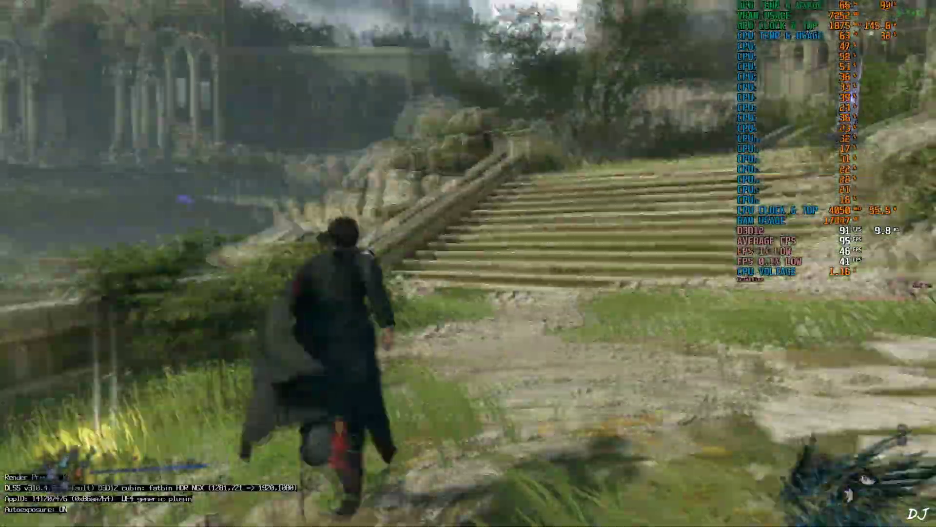
pyautogui.press('w')
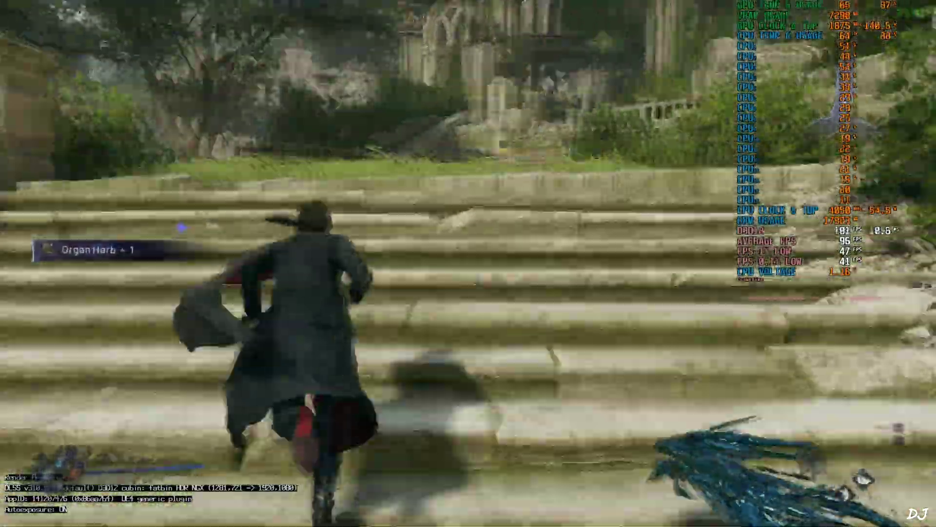
pyautogui.press('w')
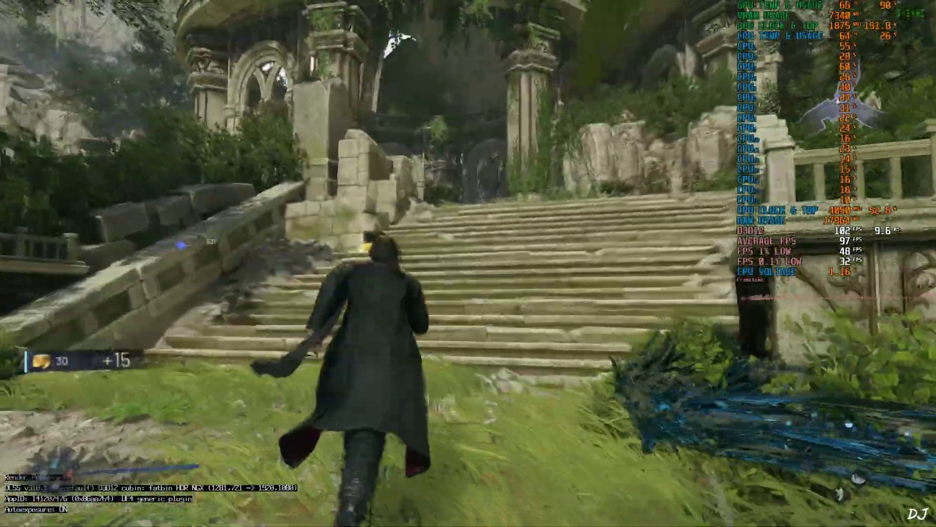
pyautogui.press('w')
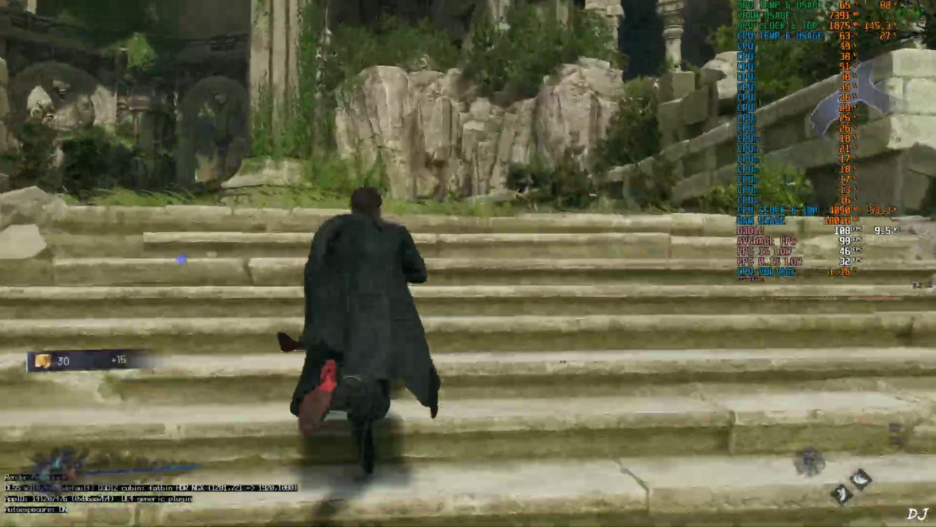
pyautogui.press('w')
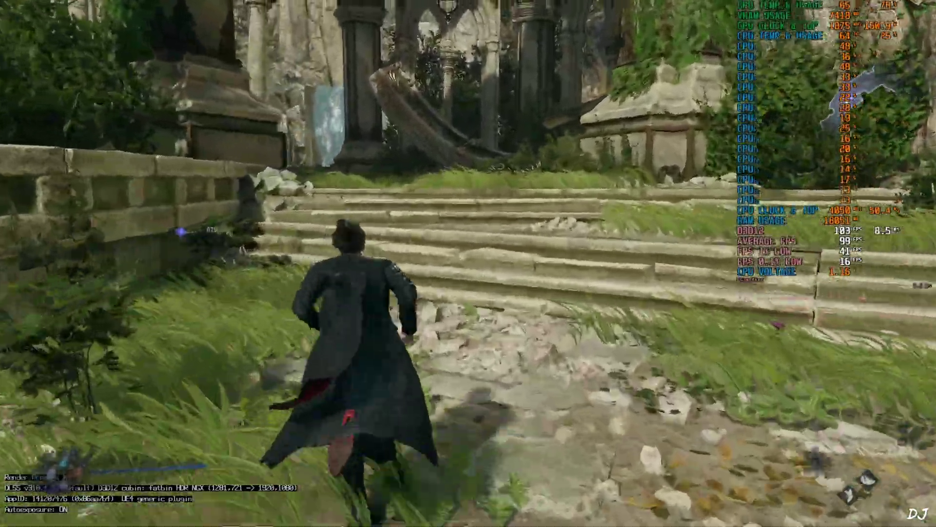
pyautogui.press('w')
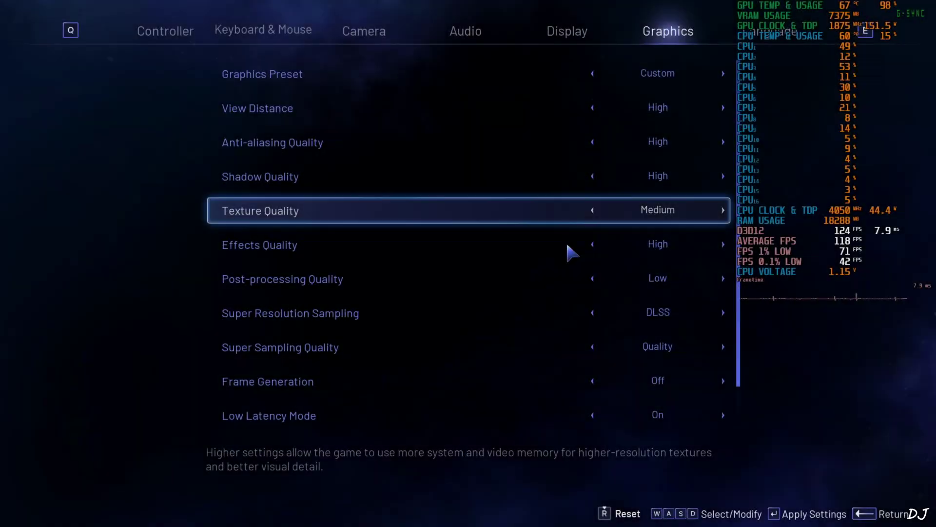
# Step: Set Frame Generation to 2X and resume running toward the vine-covered ruin
pyautogui.scroll(-1, 537, 303)
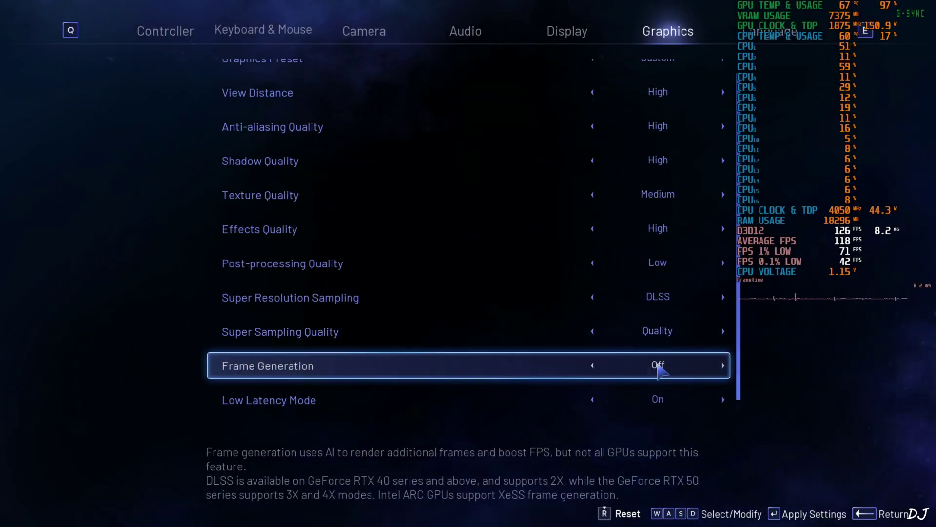
pyautogui.click(727, 366)
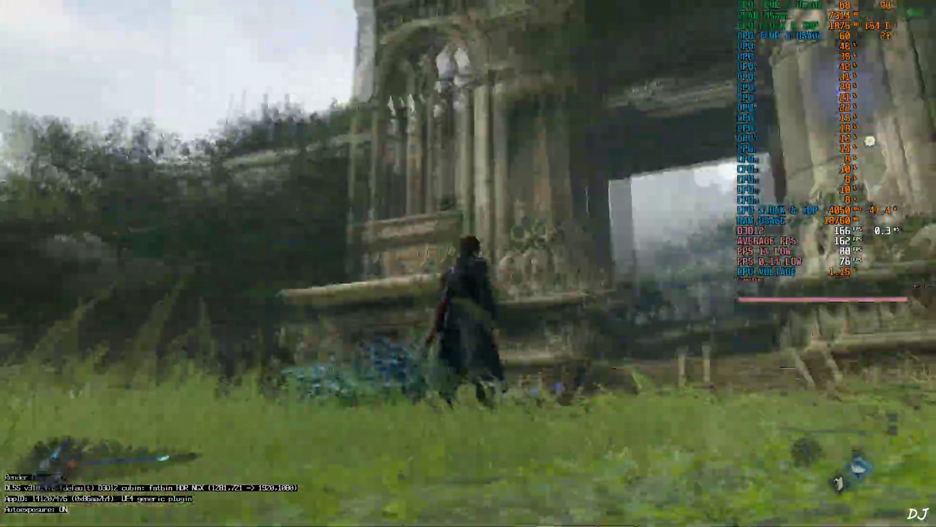
pyautogui.press('w')
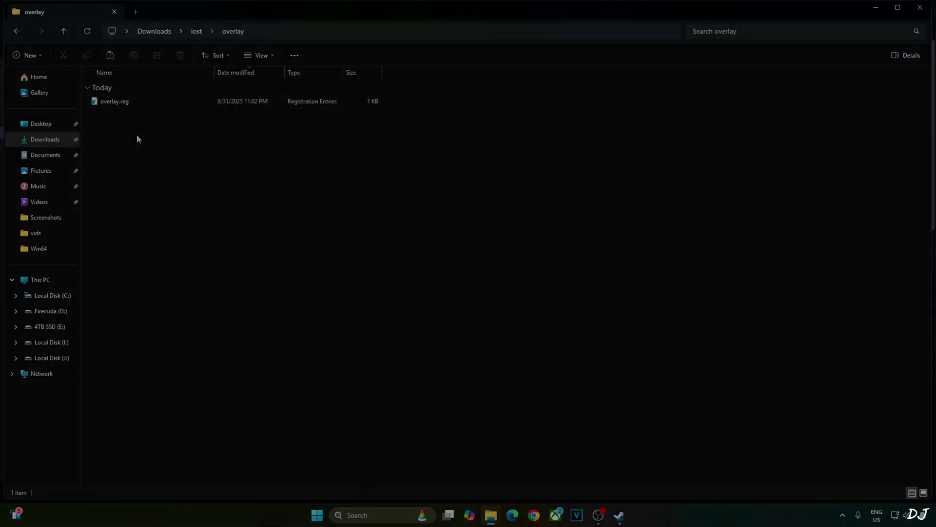
# Step: Merge overlay.reg into the registry, accepting the warning and closing the success message
pyautogui.click(115, 103)
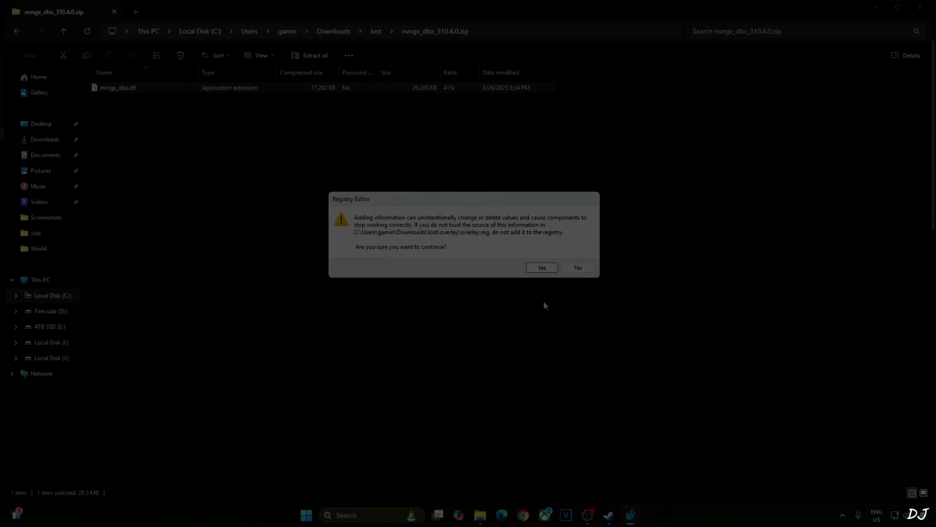
pyautogui.click(536, 266)
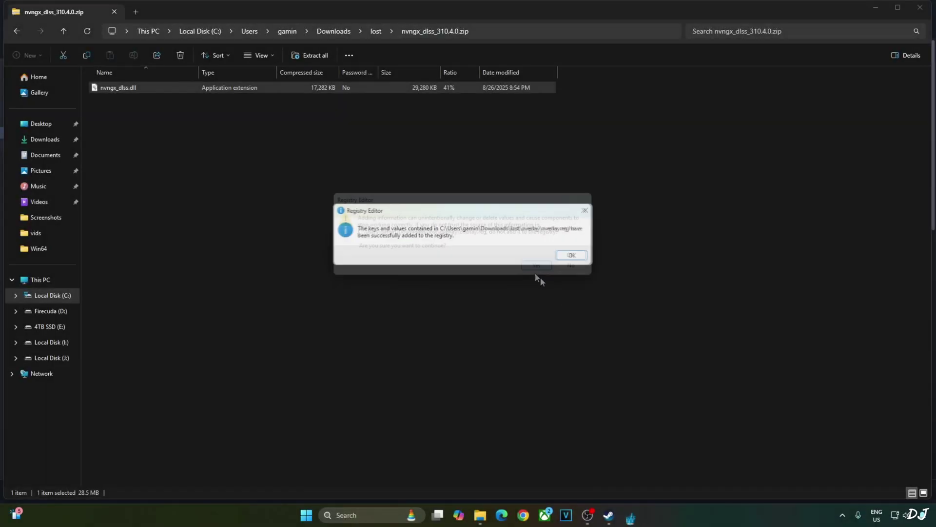
pyautogui.click(577, 257)
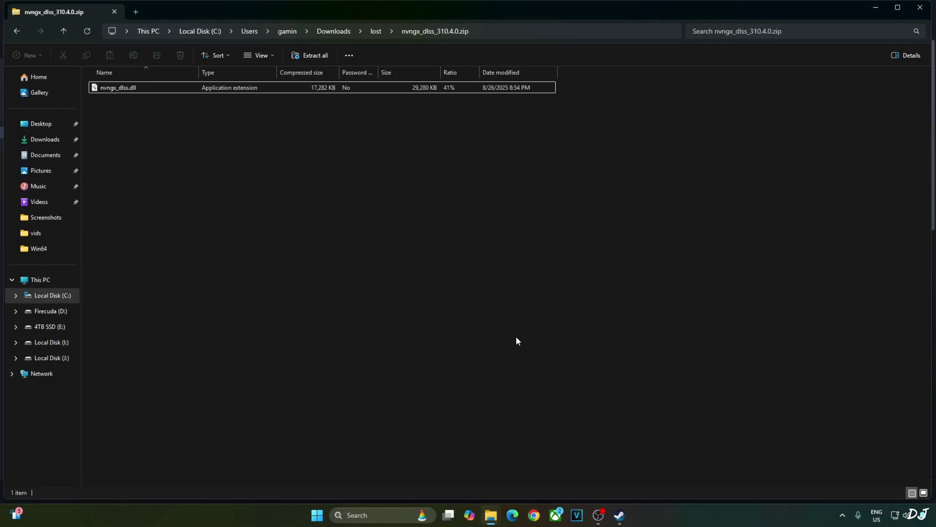